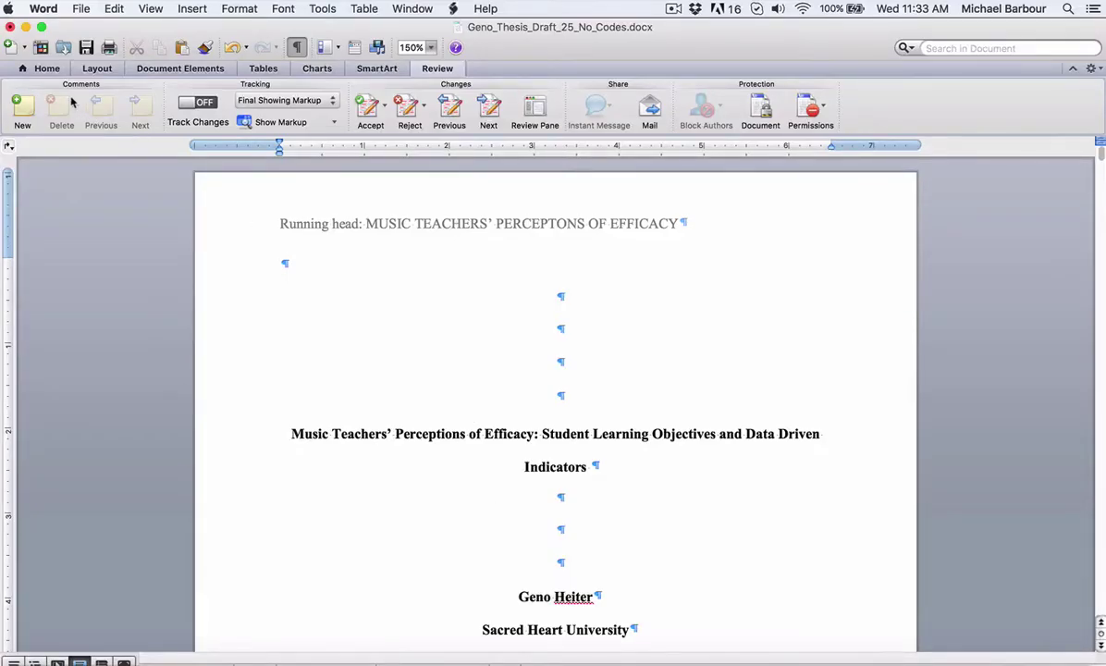
Switch from the Review ribbon to Home to show the font, paragraph and style tools.
left_click(46, 69)
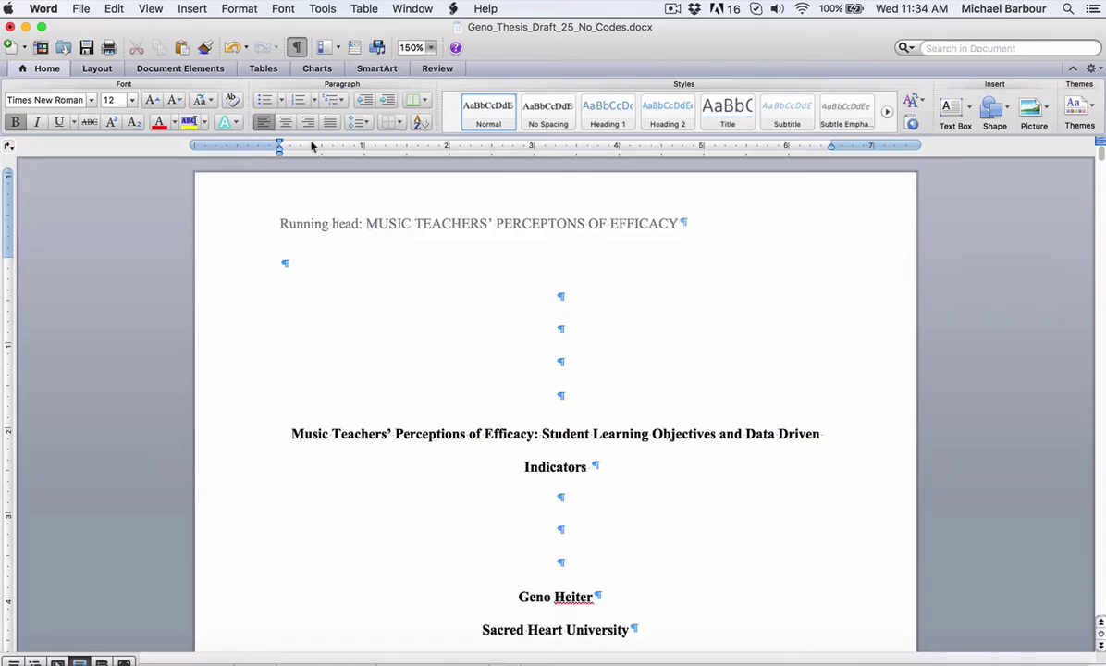
Bring up the Page Numbers dialog (Bottom of page, Right alignment) and move it slightly higher.
left_click(192, 9)
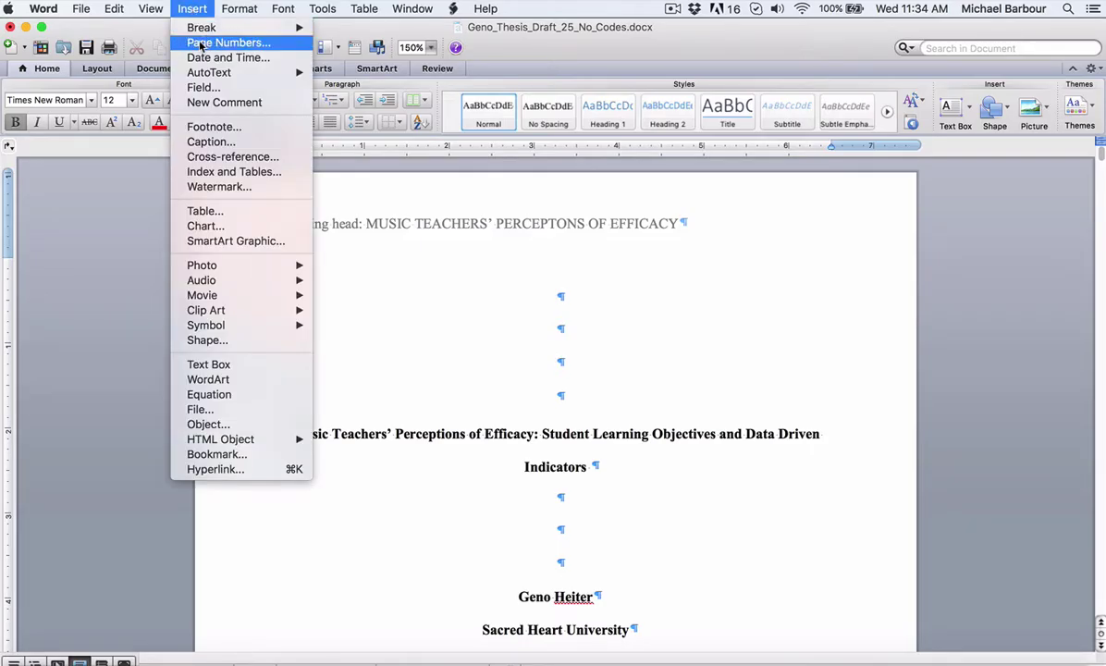
left_click(200, 44)
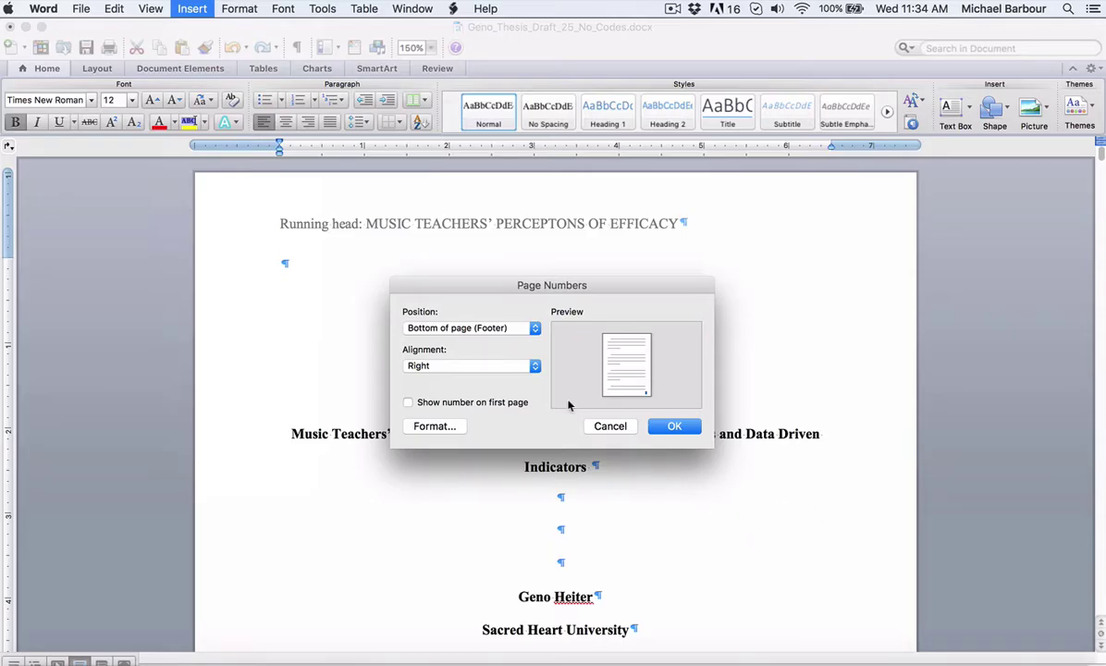
left_click_drag(558, 288, 517, 270)
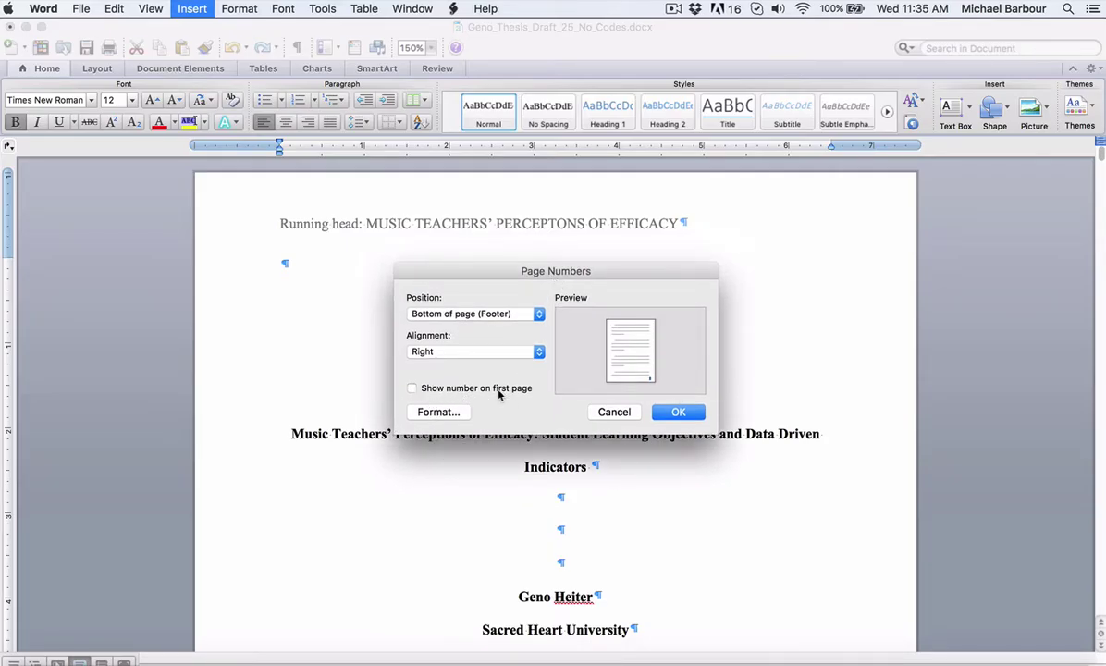
Set the page number format to 1, 2, 3 with numbering starting at 0.
left_click(437, 413)
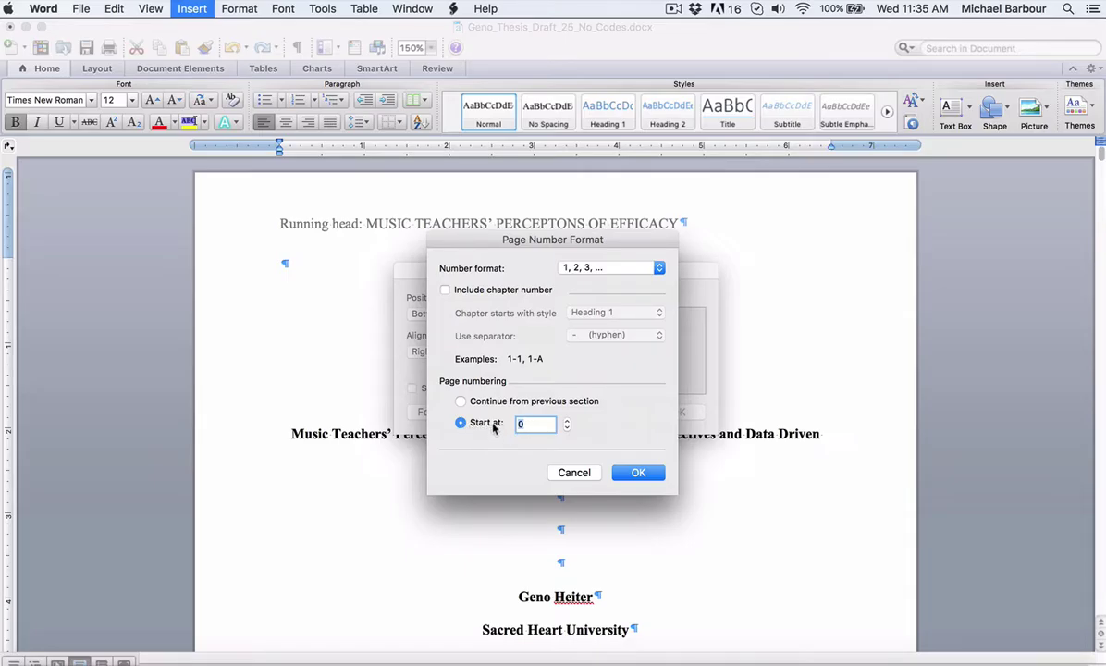
left_click(566, 420)
left_click(567, 428)
left_click(638, 471)
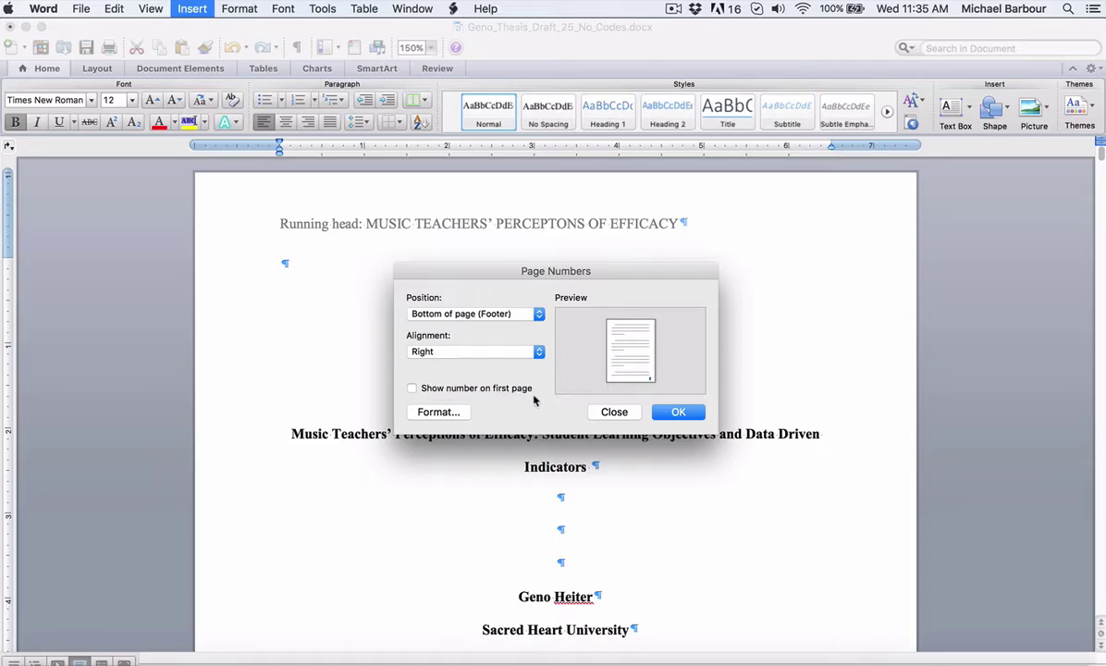
left_click(678, 411)
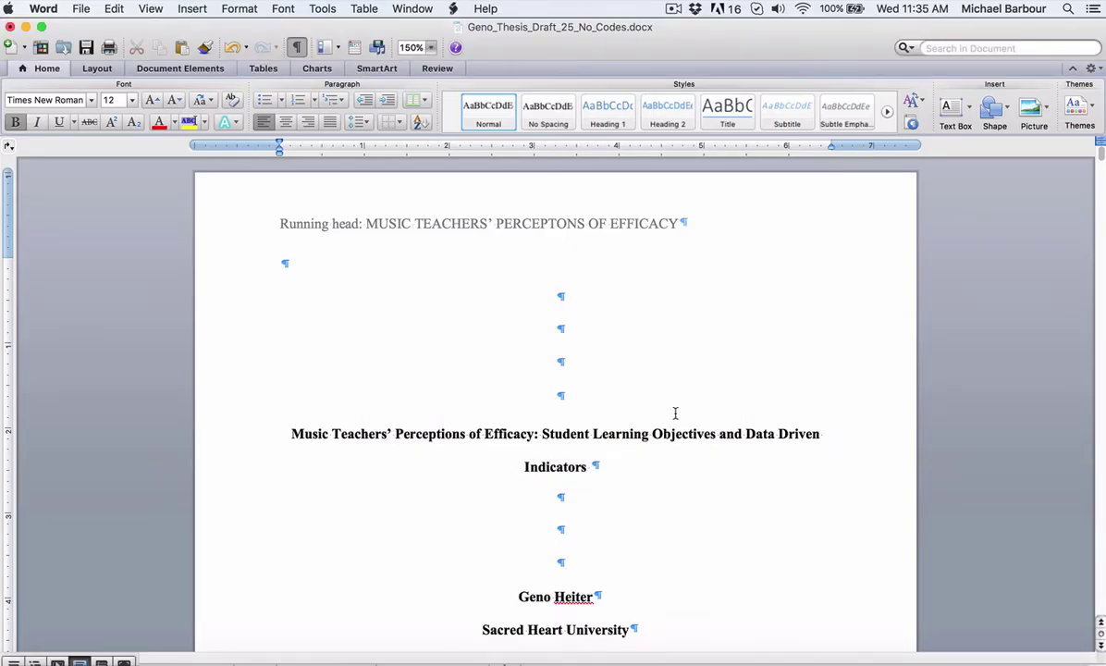
scroll(675, 416, "down", 10)
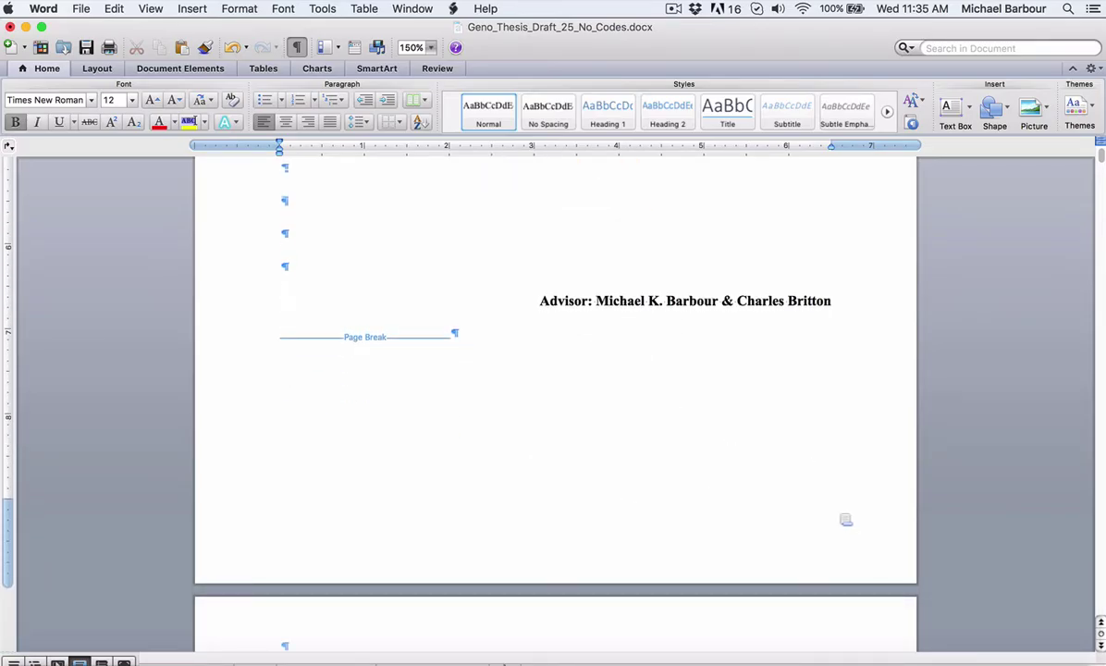
scroll(846, 520, "down", 15)
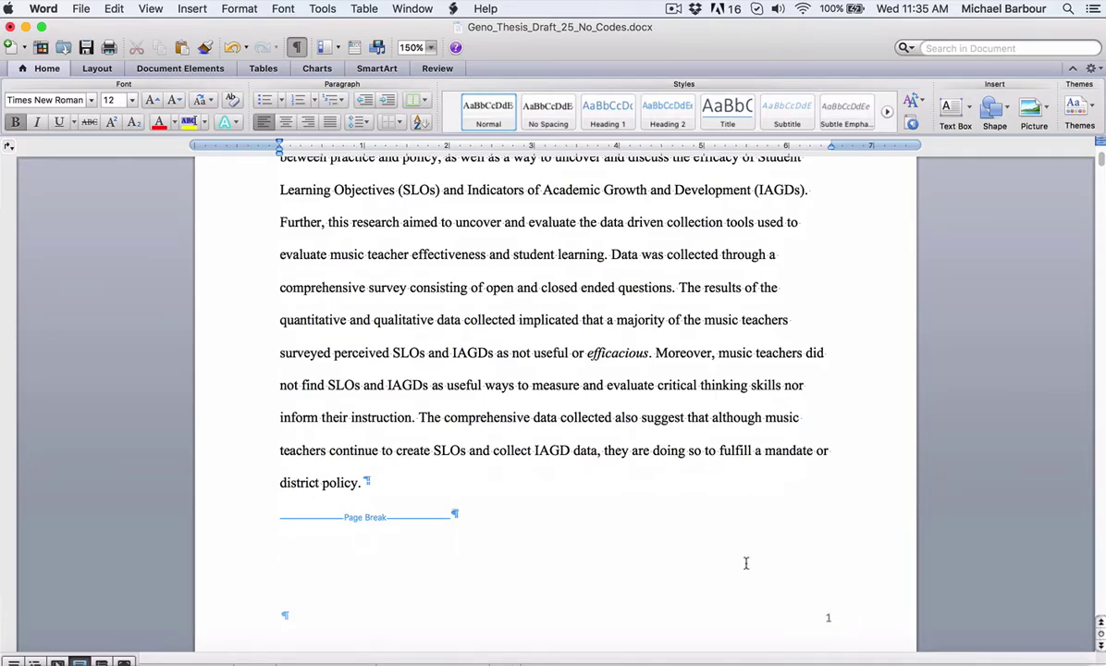
scroll(714, 557, "up", 5)
scroll(714, 558, "down", 10)
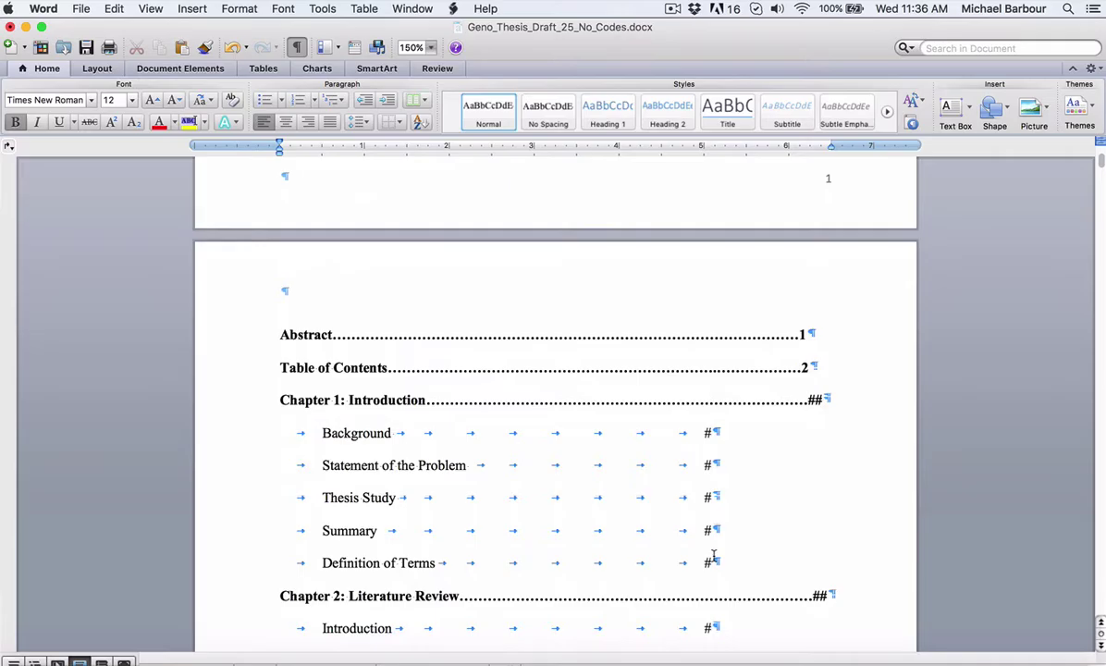
scroll(714, 558, "down", 10)
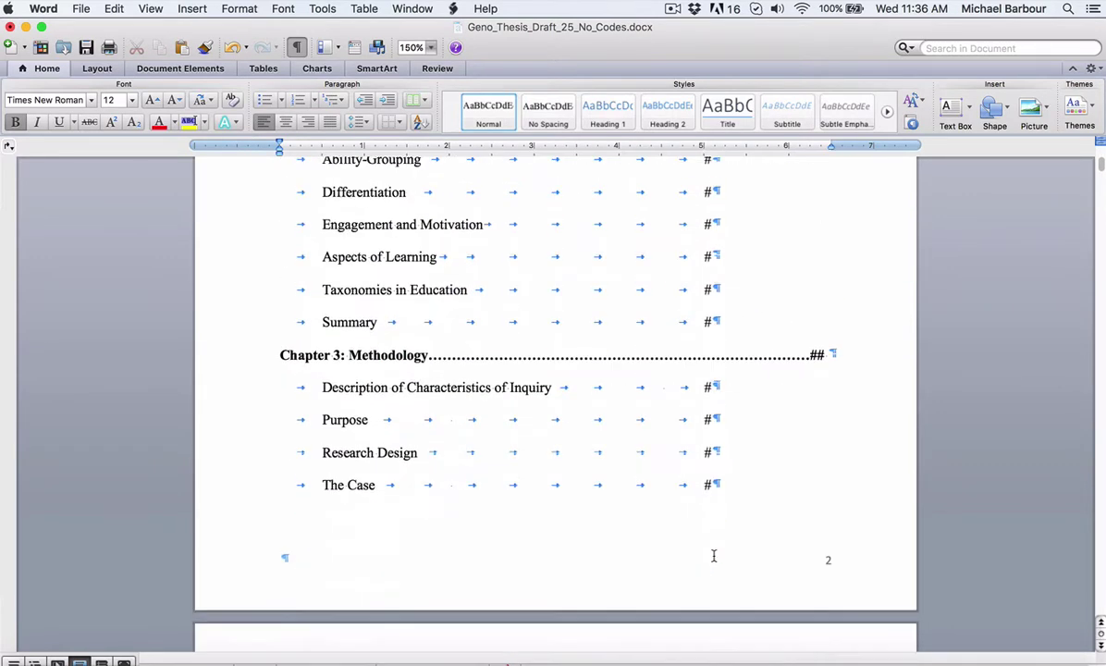
scroll(714, 556, "down", 12)
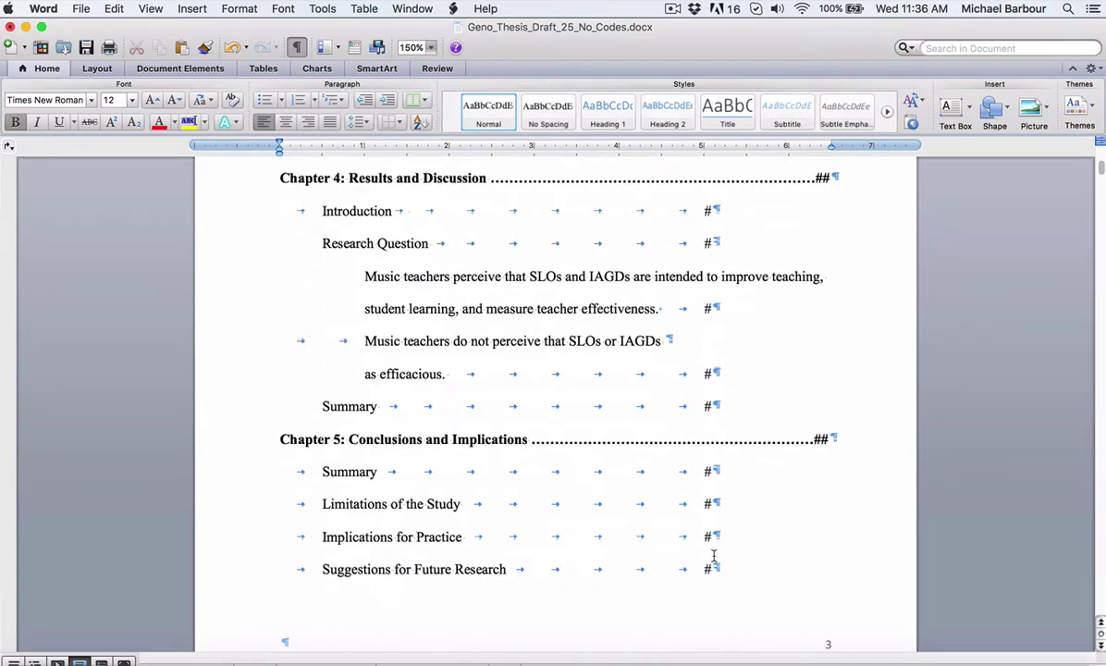
scroll(714, 556, "down", 12)
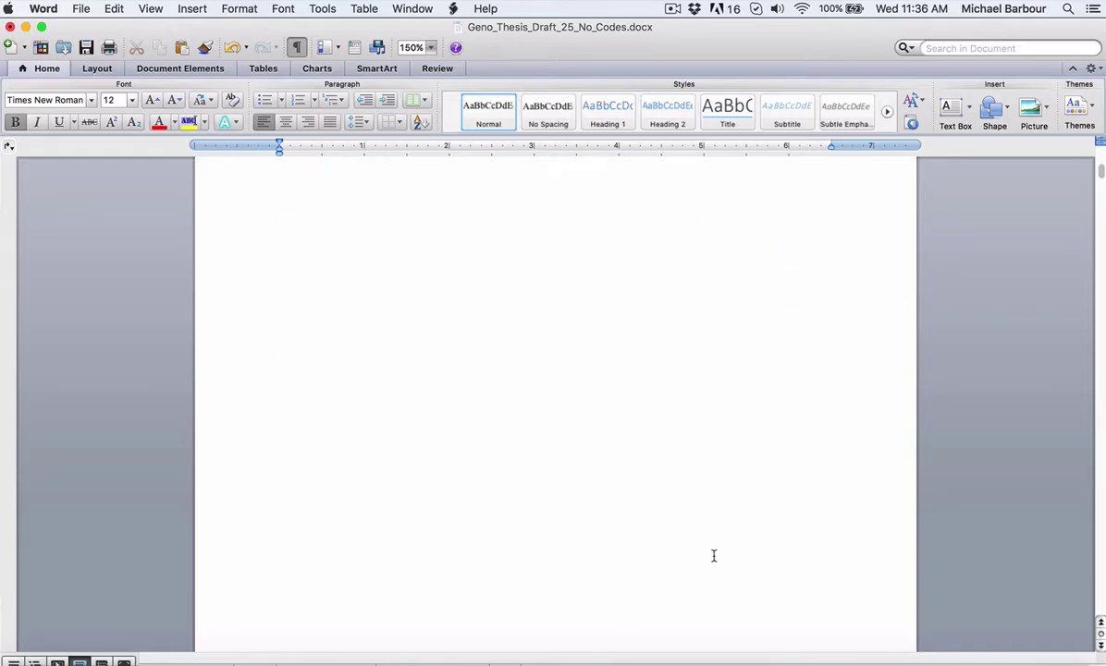
scroll(714, 556, "down", 12)
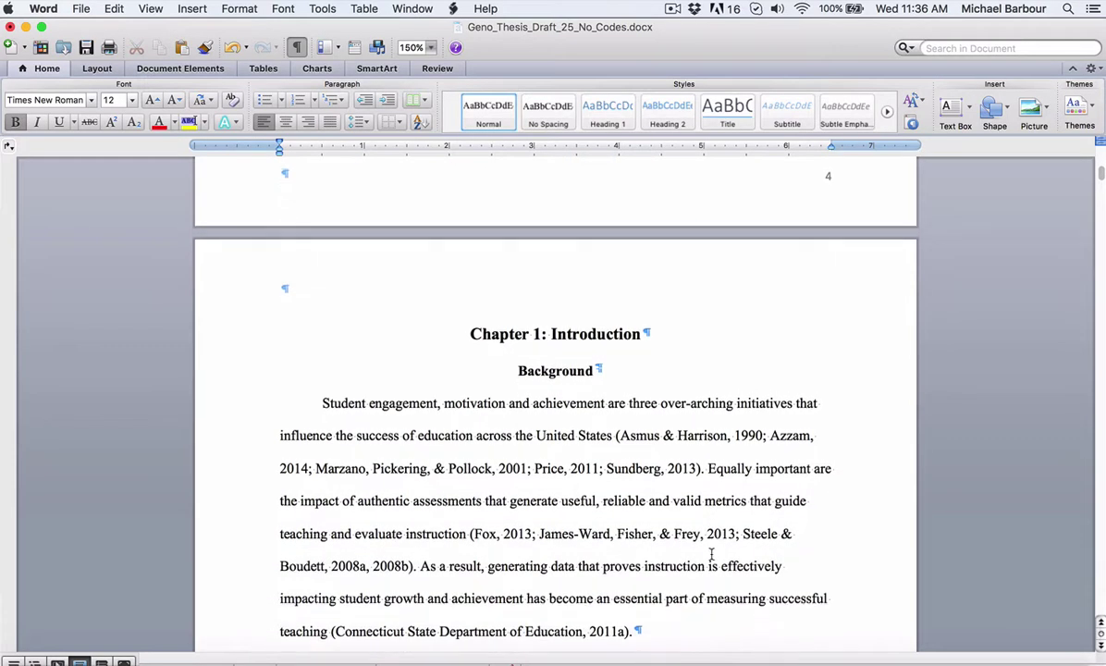
scroll(711, 554, "down", 12)
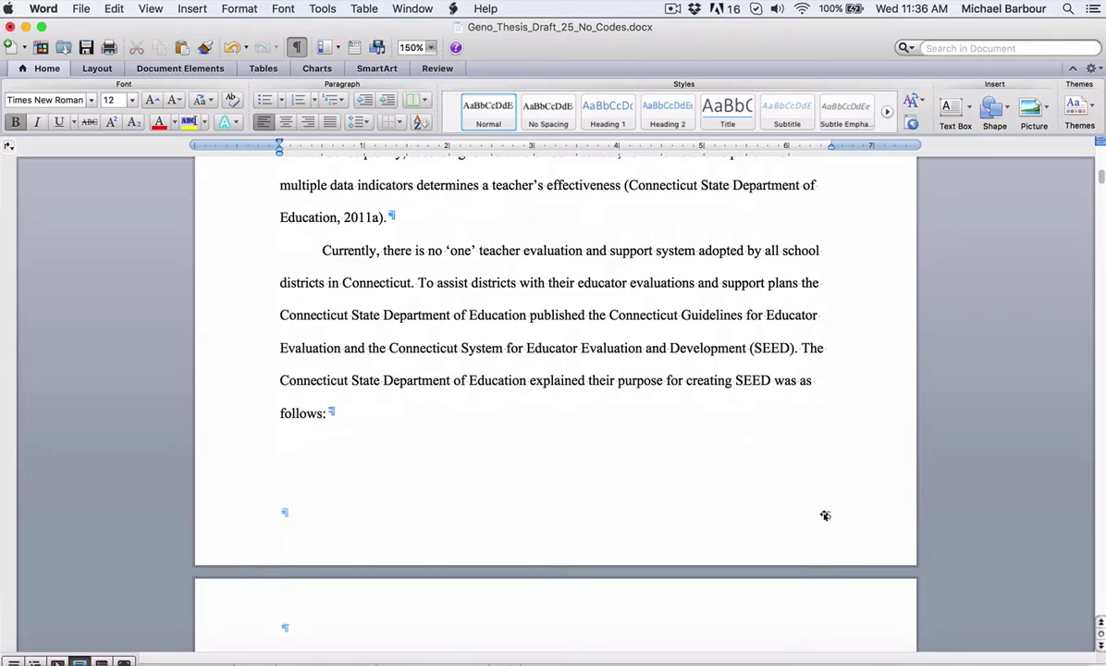
Remove the page number 5 from the Chapter 1 page footer and close the footer.
double_click(828, 518)
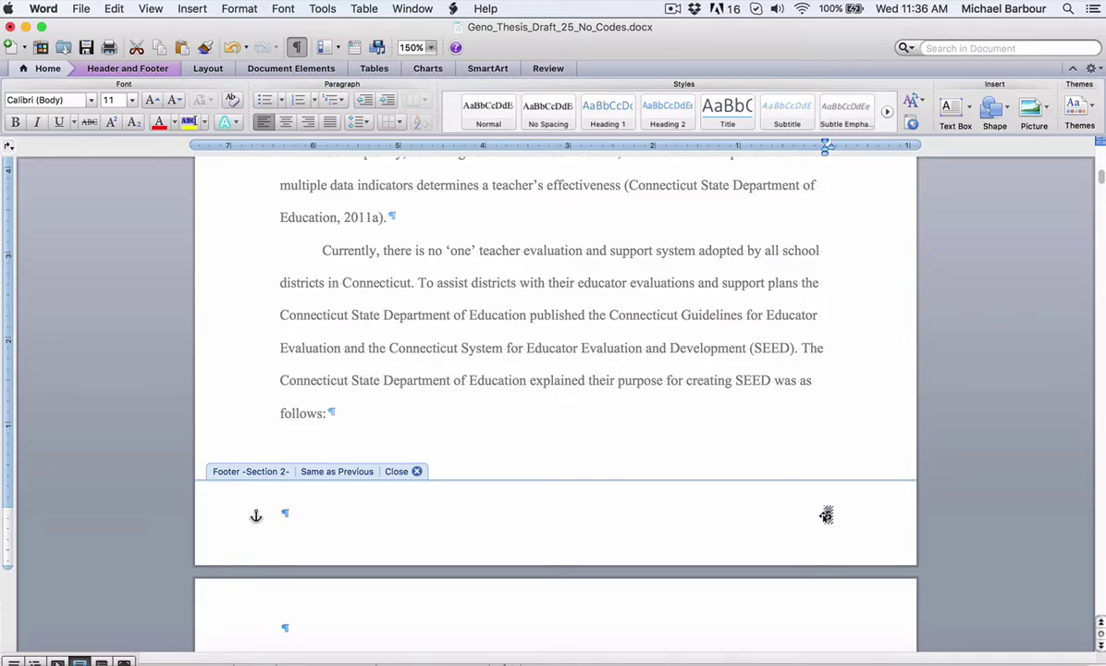
key("Delete")
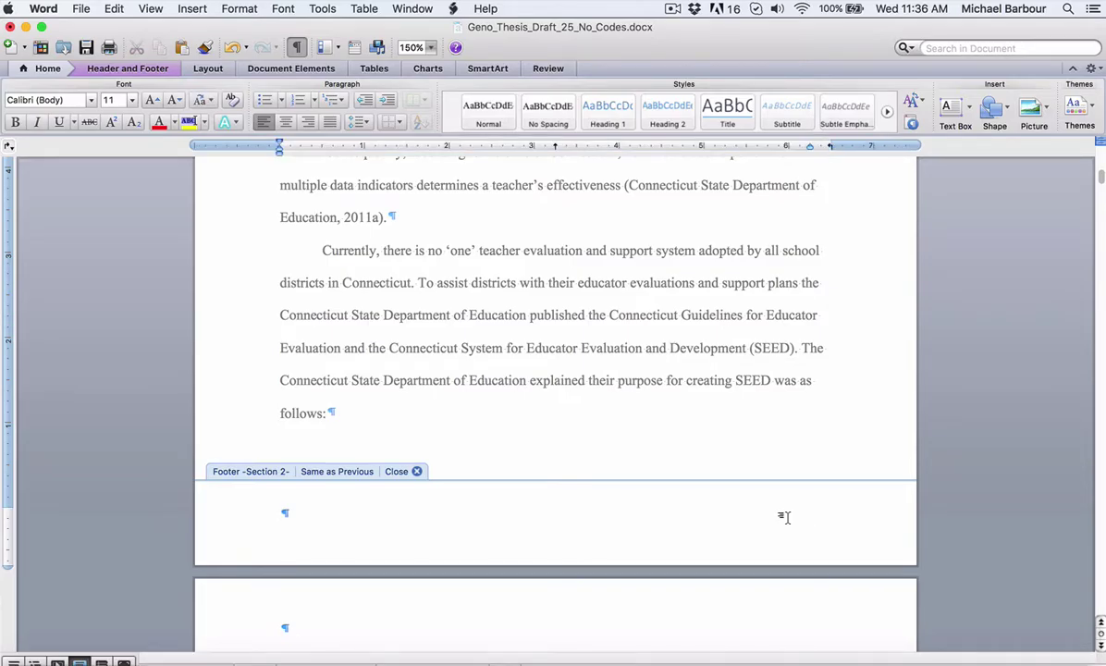
left_click(417, 471)
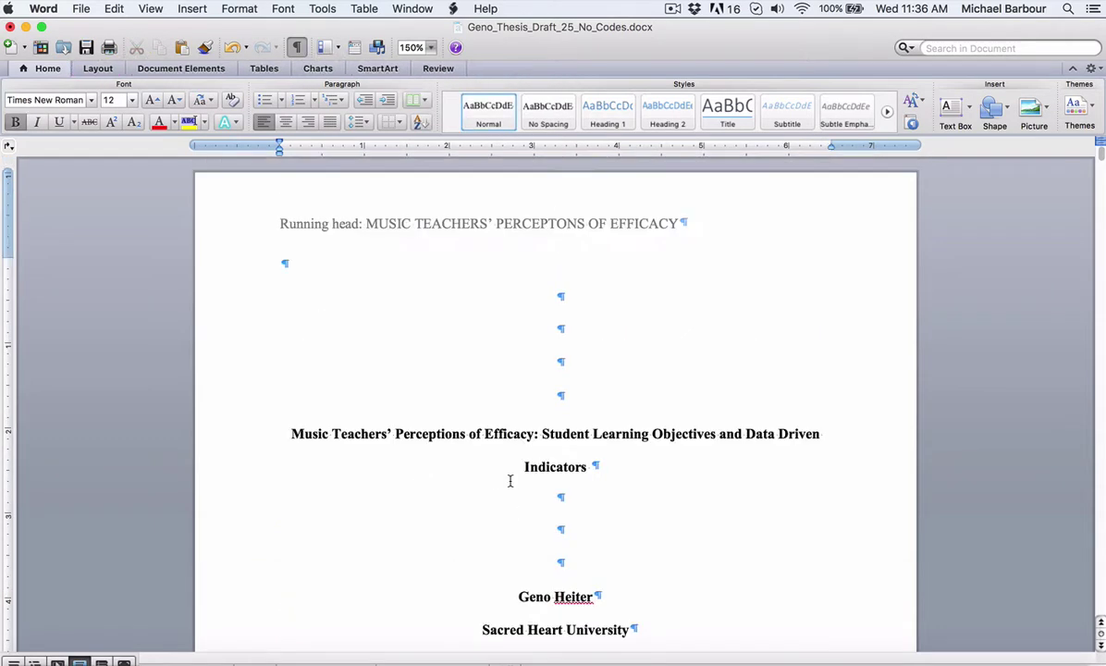
scroll(510, 481, "down", 8)
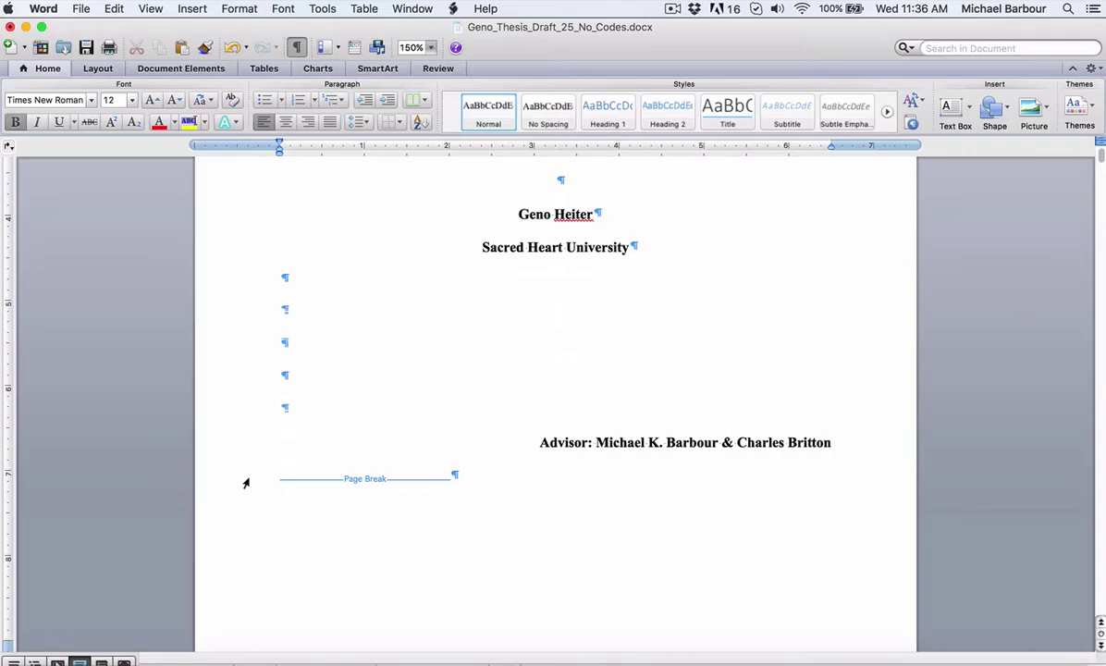
Swap the page break after the Advisor line for a Section Break (Next Page).
left_click(246, 483)
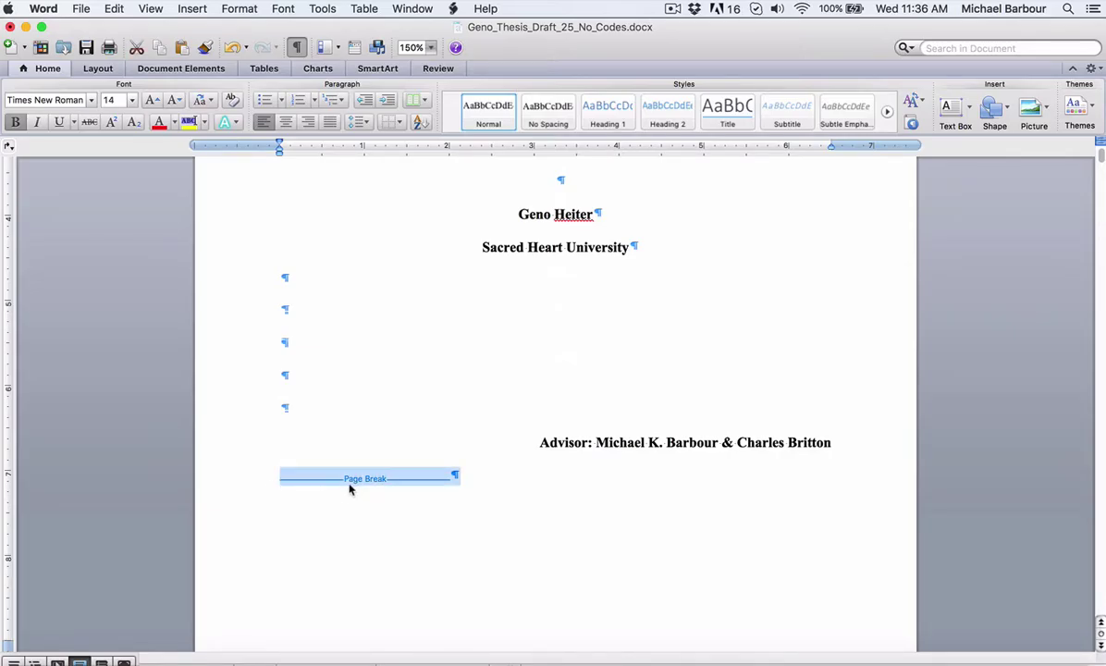
left_click(452, 476)
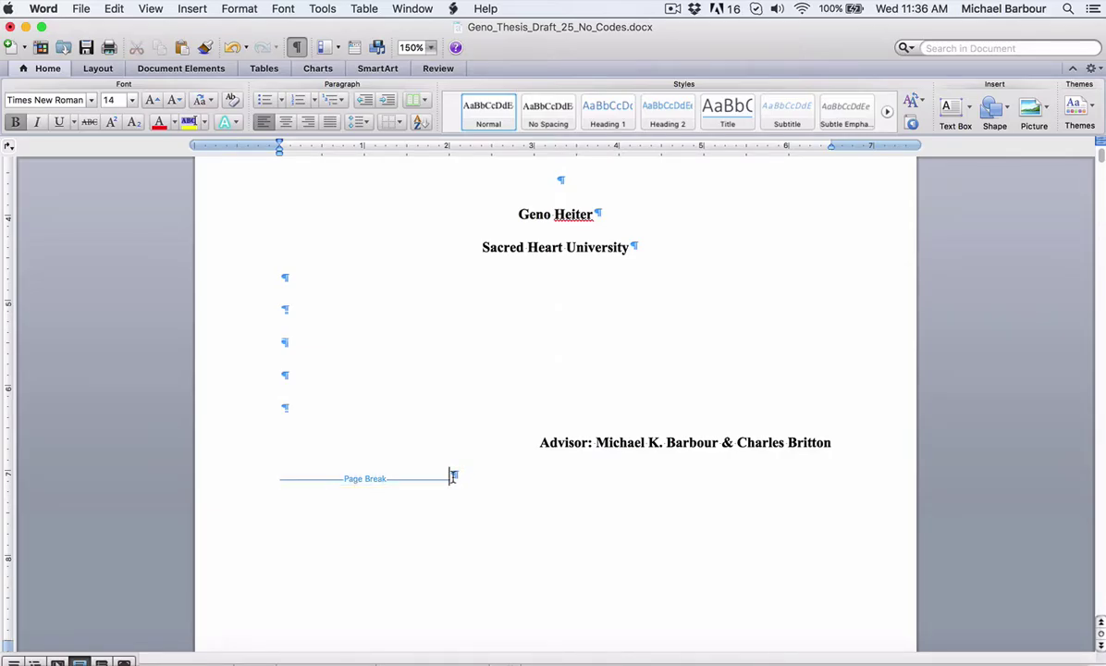
key("BackSpace")
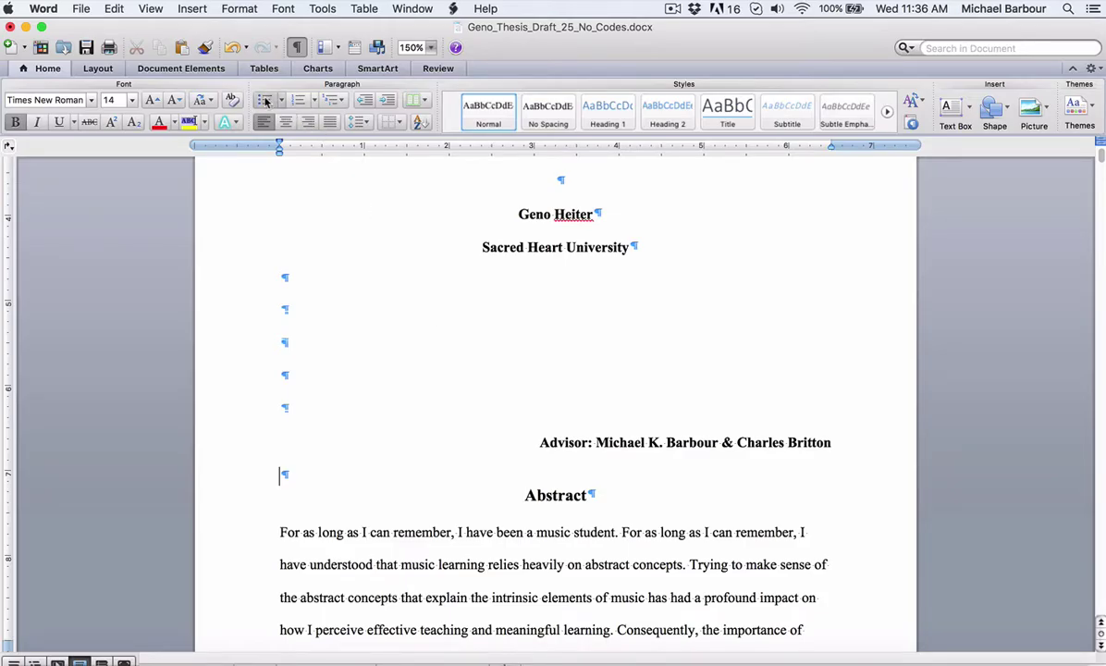
left_click(198, 13)
mouse_move(201, 31)
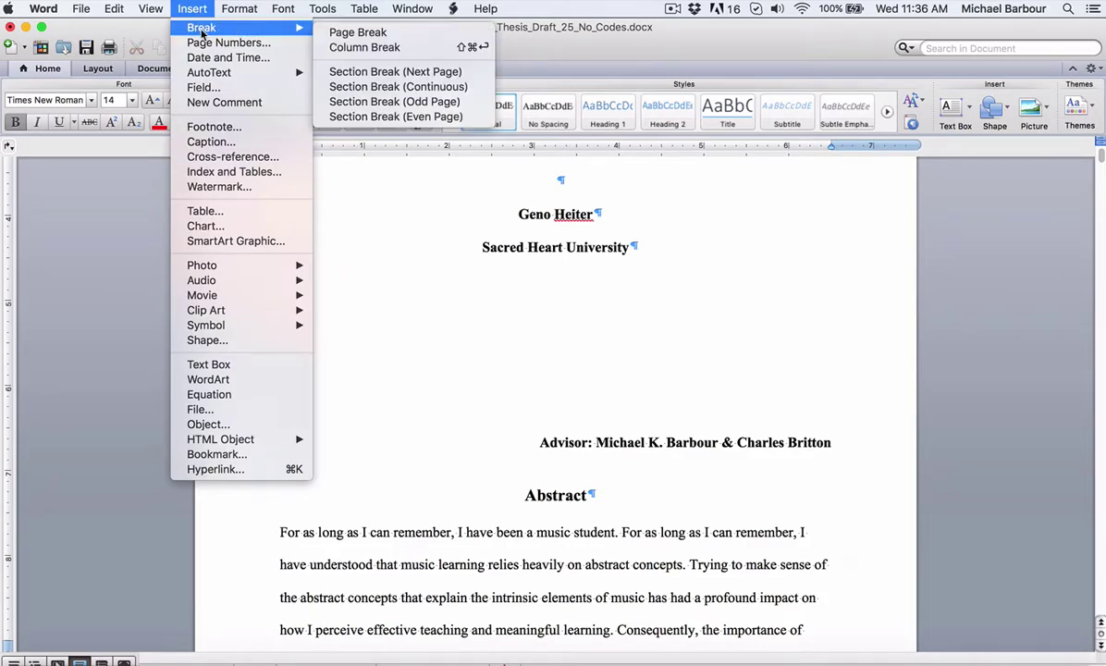
left_click(409, 74)
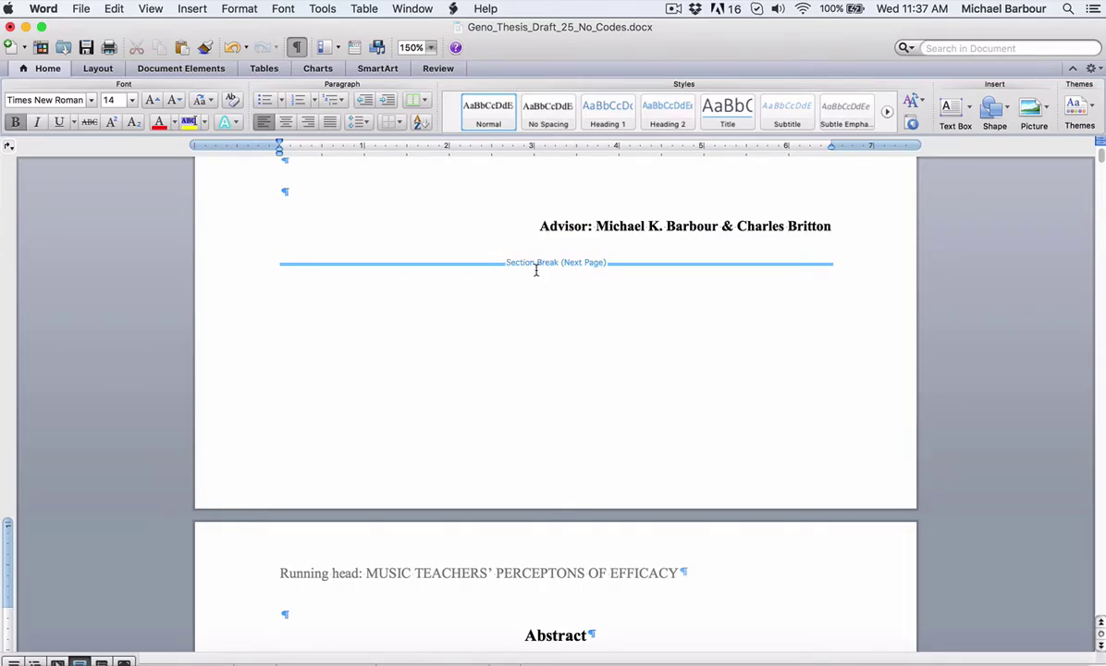
scroll(538, 268, "up", 12)
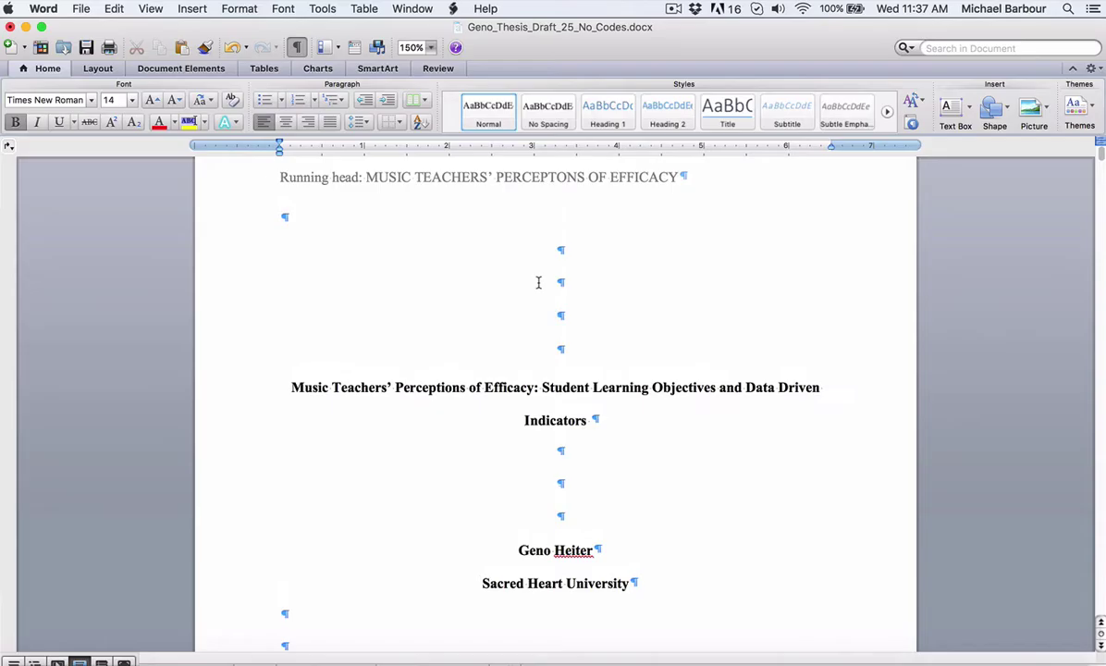
Replace the page break after the Appendices entries with a Section Break (Next Page) before Chapter 1.
scroll(538, 282, "down", 15)
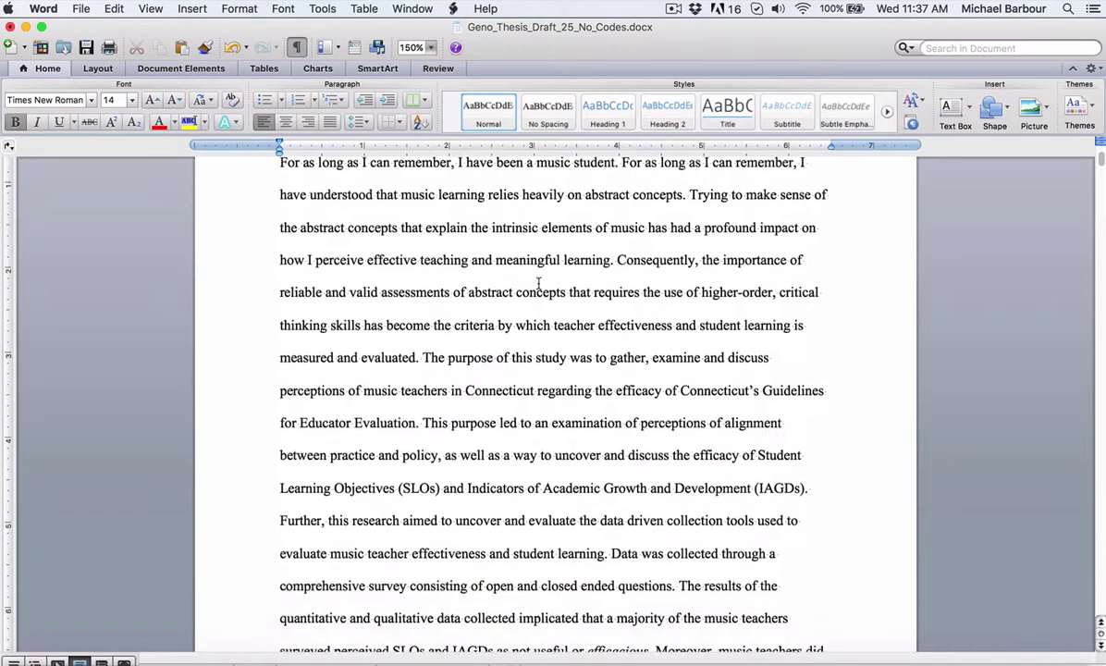
scroll(538, 282, "down", 15)
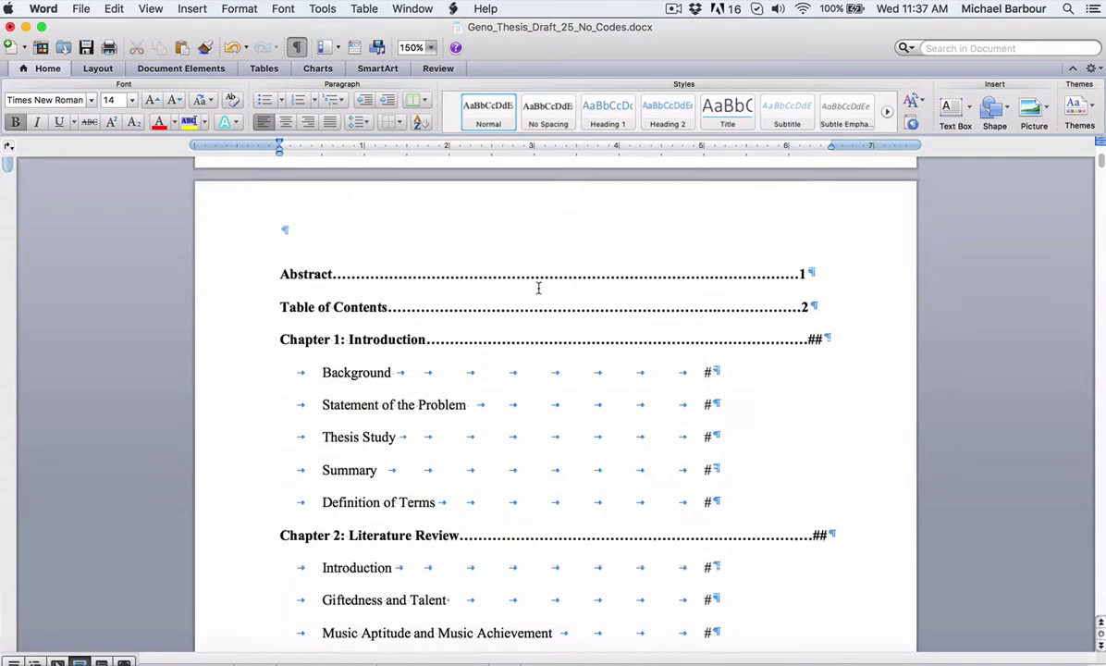
scroll(538, 288, "down", 20)
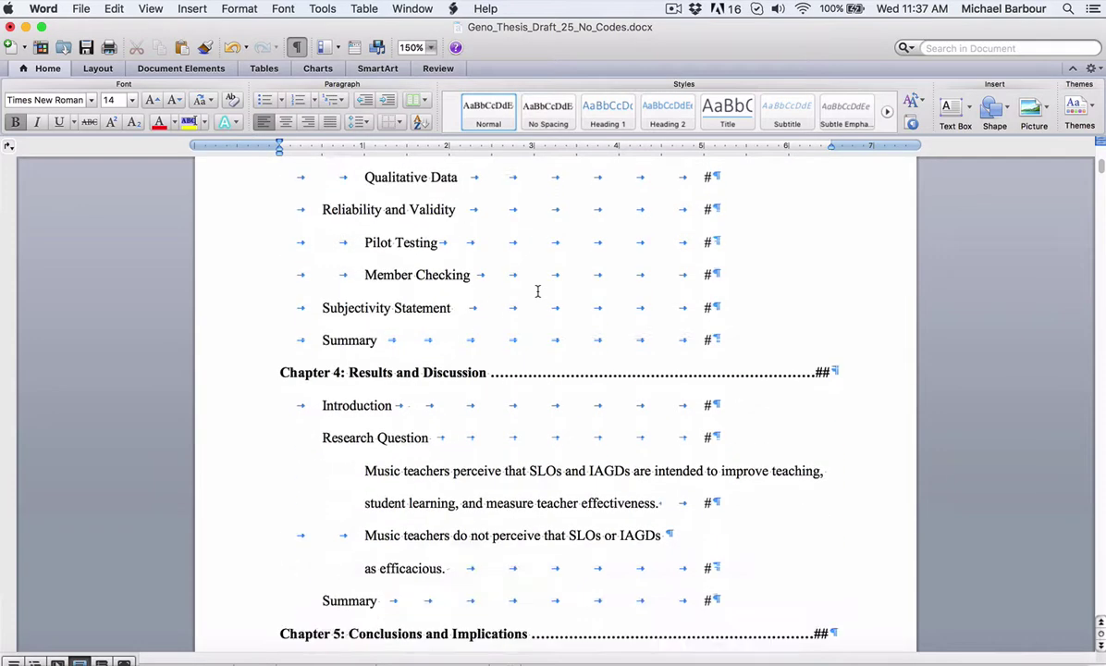
scroll(537, 291, "down", 15)
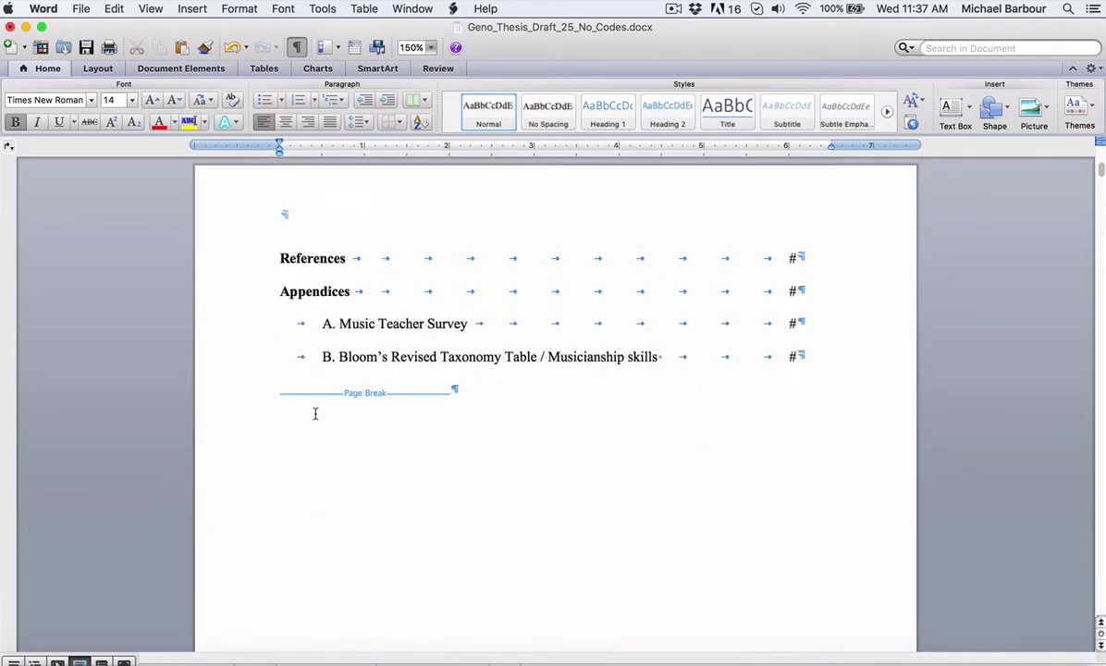
scroll(314, 413, "down", 1)
left_click(250, 390)
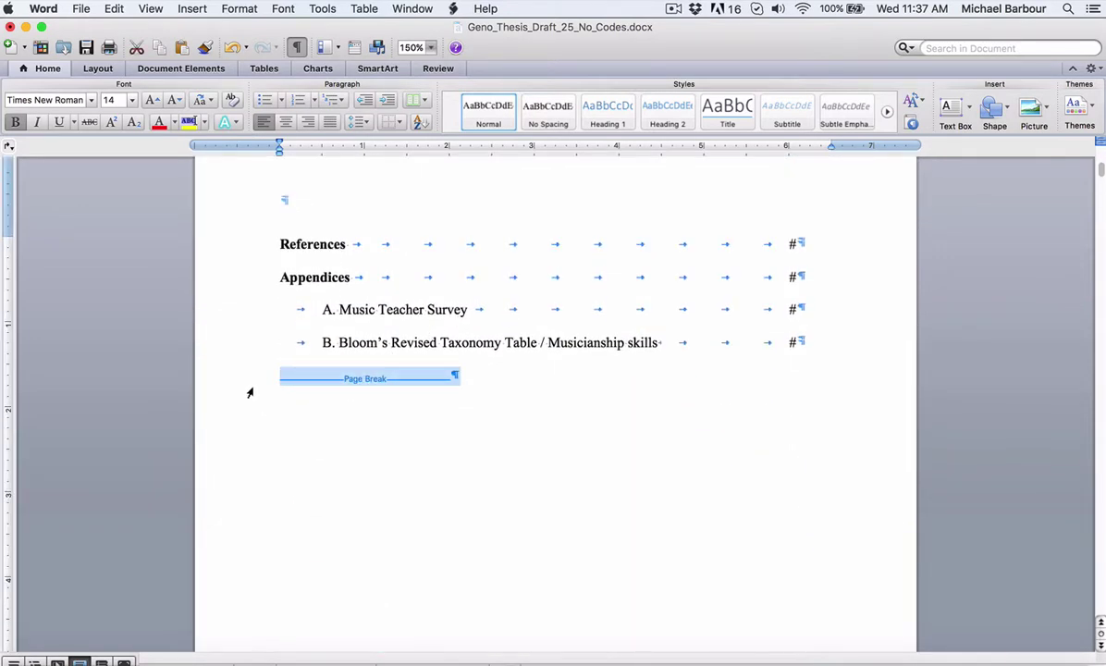
key("BackSpace")
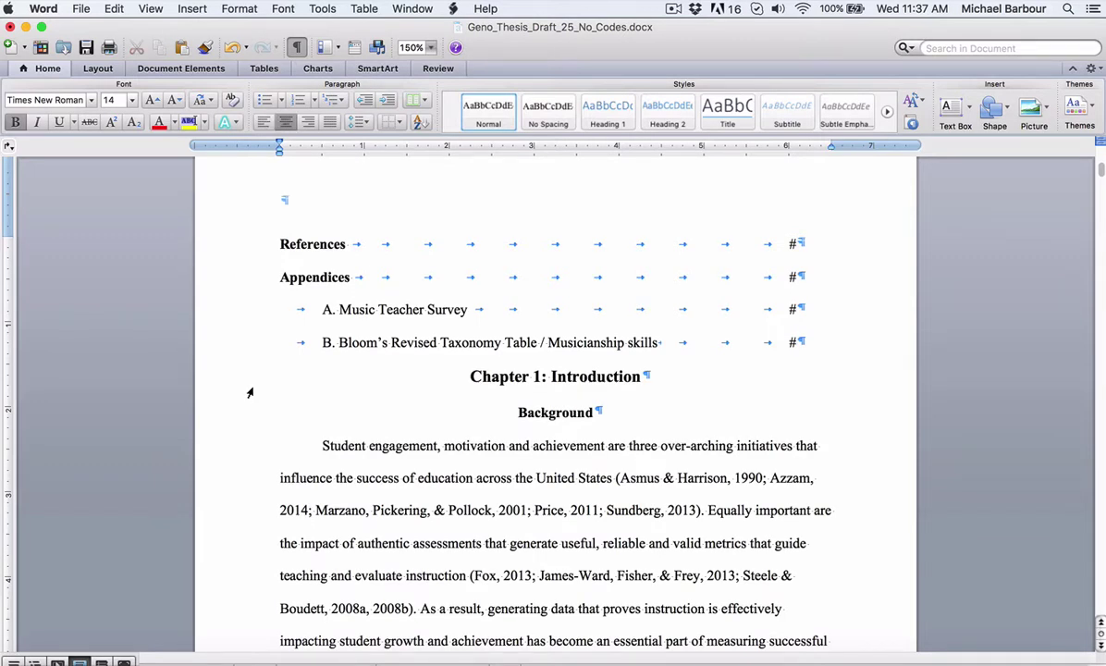
left_click(192, 9)
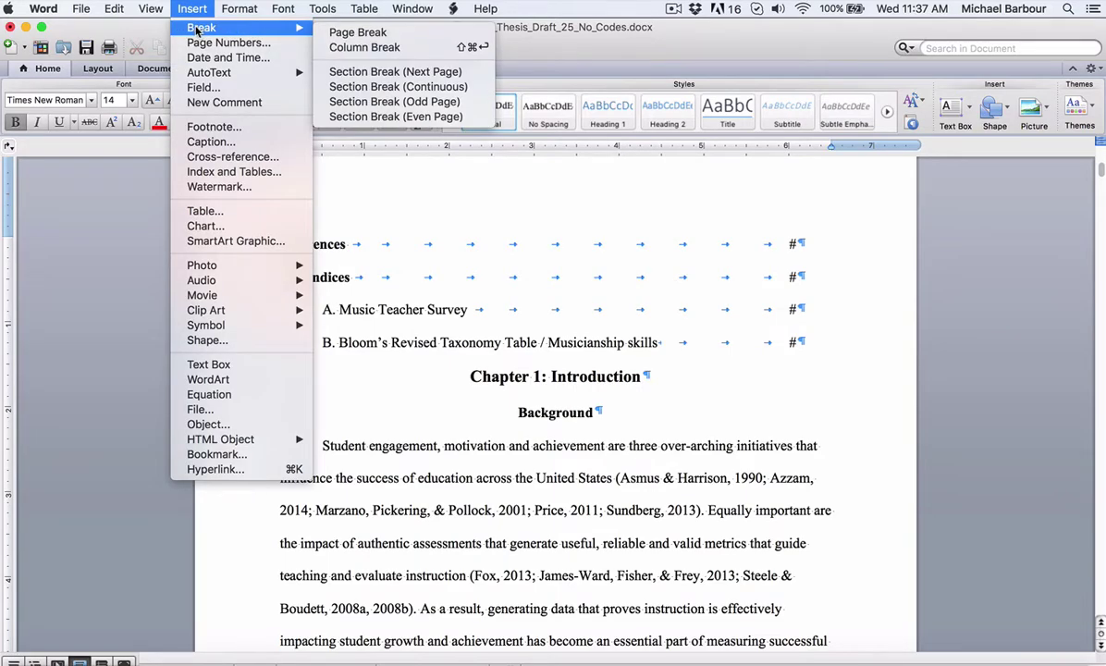
left_click(381, 74)
Move the new section break onto its own line after the last appendix entry.
scroll(538, 252, "up", 5)
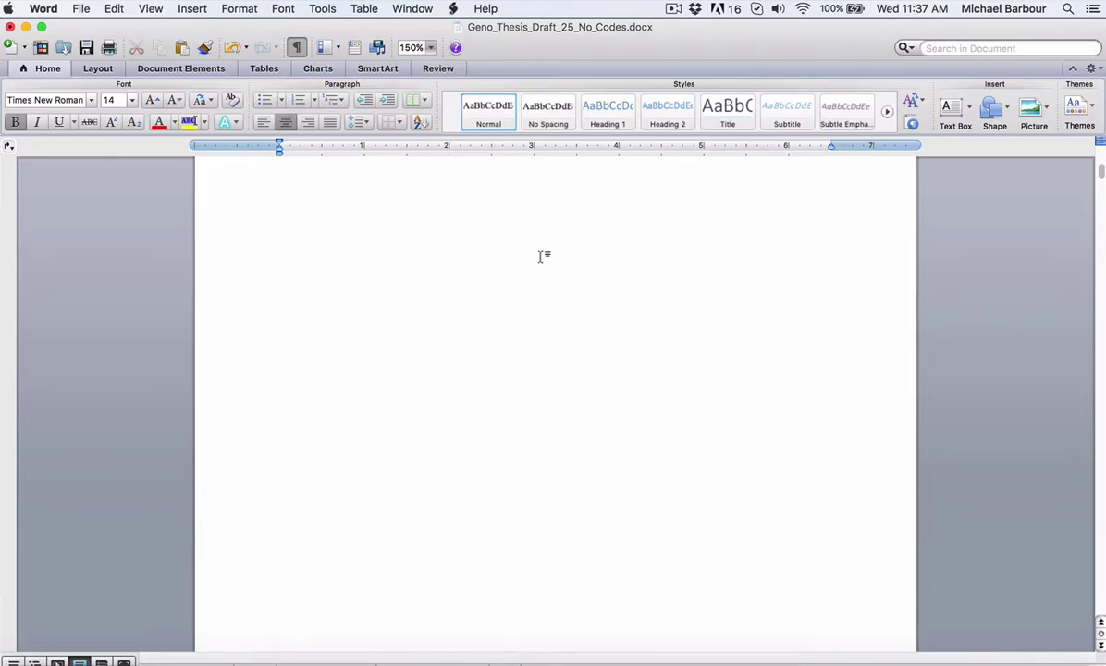
scroll(544, 256, "up", 3)
left_click(807, 257)
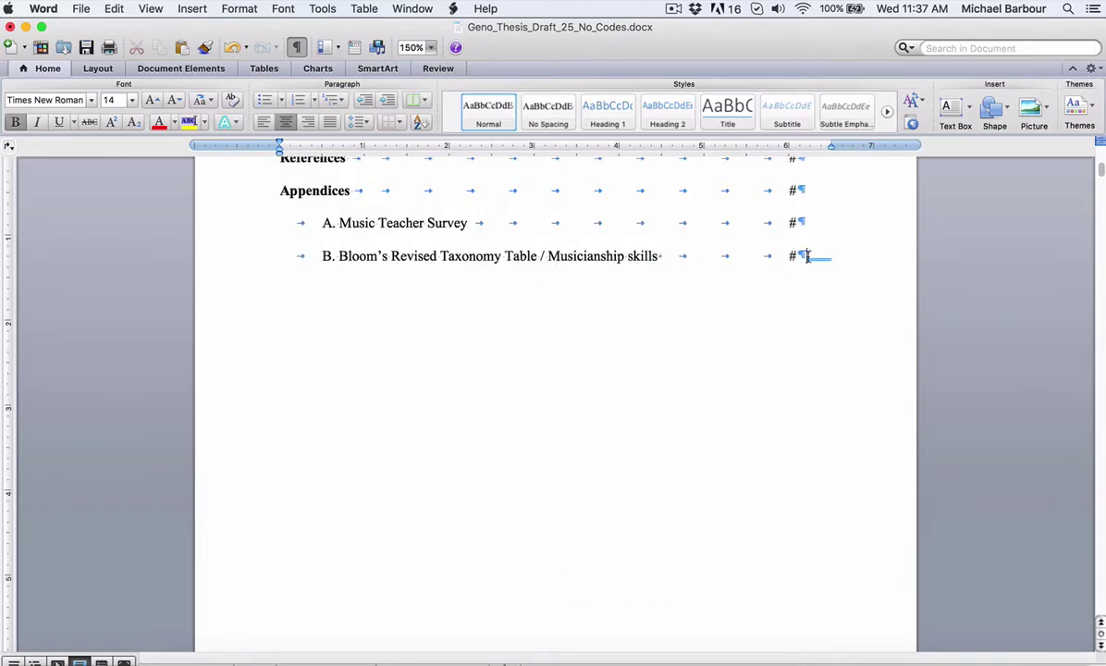
key("Return")
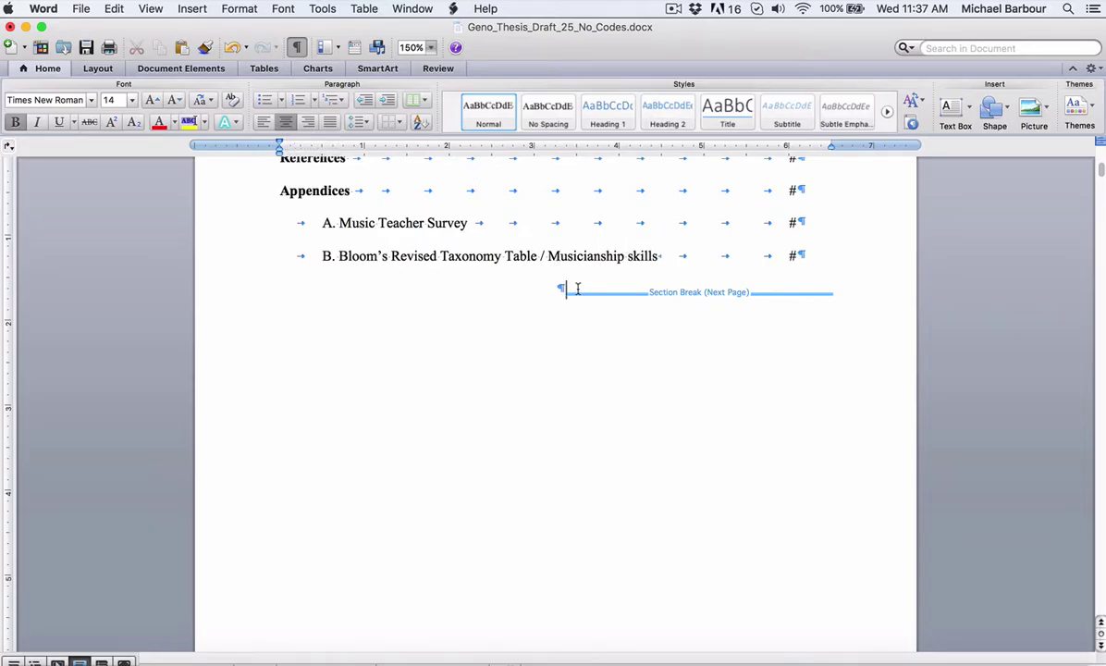
Return to the Abstract page and place the insertion point in its text.
scroll(569, 291, "down", 10)
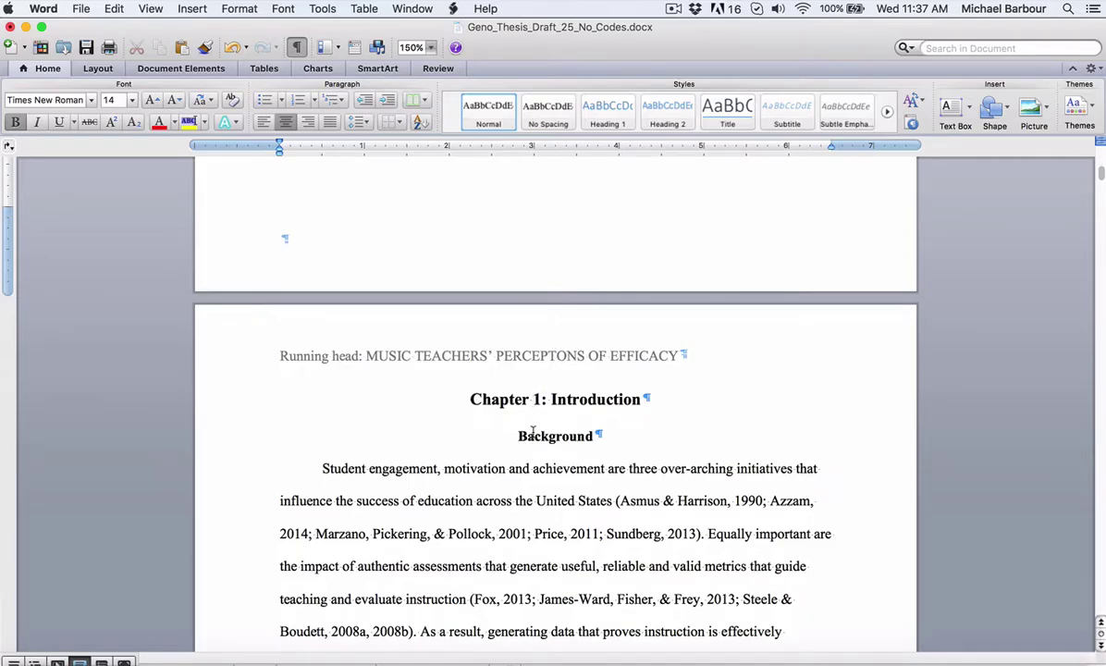
scroll(530, 451, "down", 1)
scroll(533, 451, "up", 8)
scroll(533, 452, "down", 15)
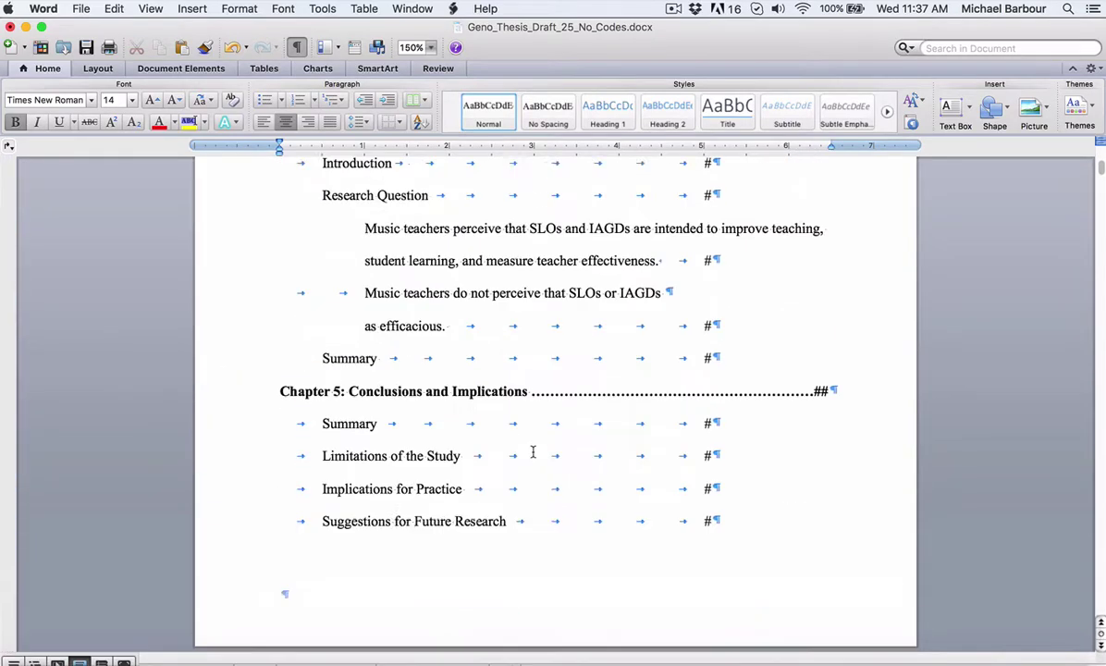
scroll(533, 452, "up", 12)
scroll(533, 452, "up", 15)
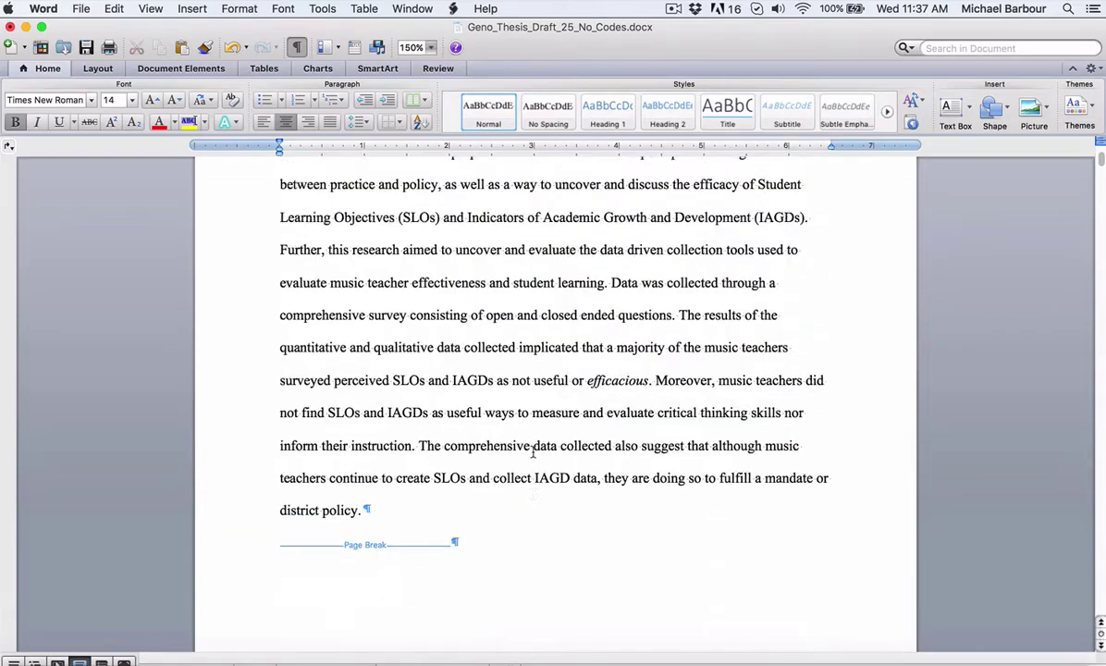
left_click(448, 377)
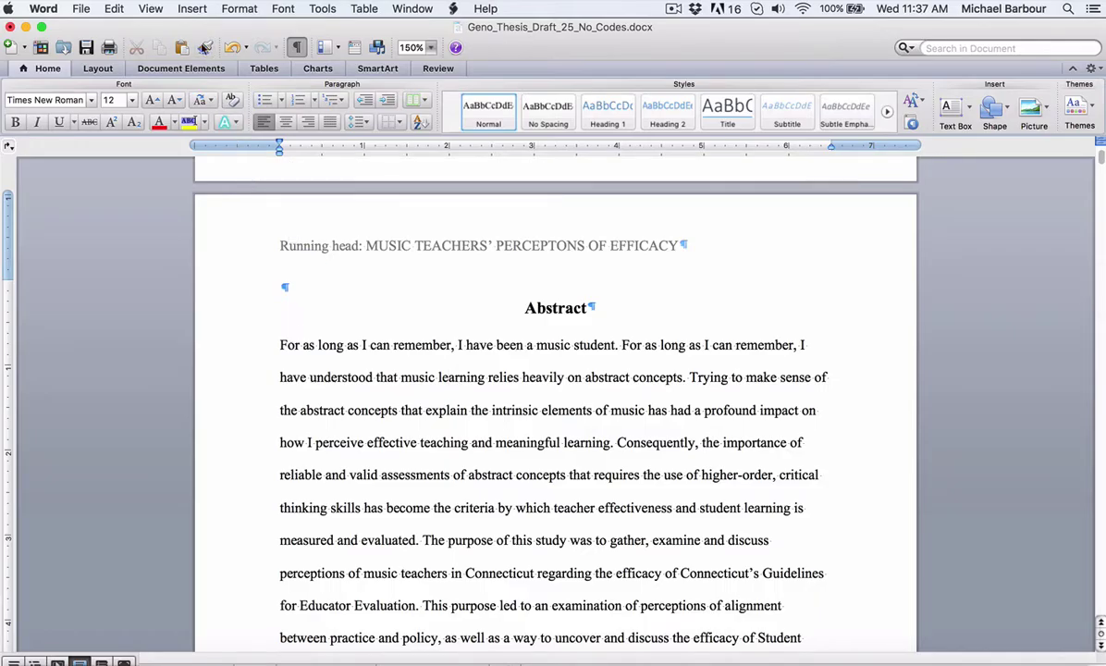
left_click(194, 11)
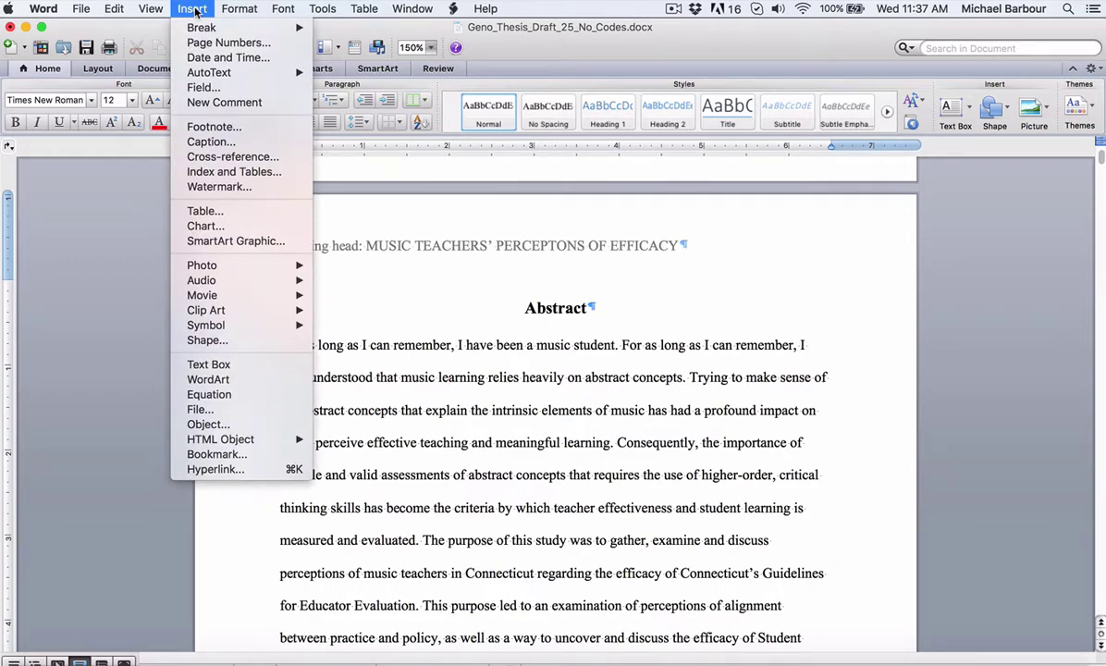
Give the Abstract section i, ii, iii page numbers starting at i, shown on its first page.
left_click(209, 43)
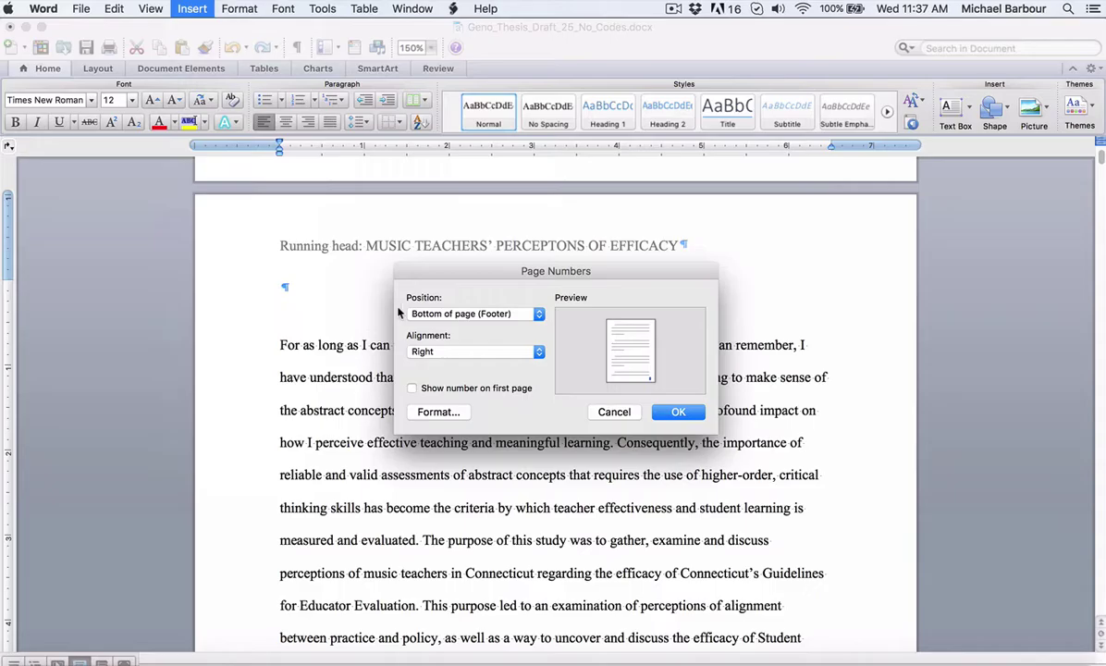
left_click(440, 390)
left_click_drag(487, 271, 487, 378)
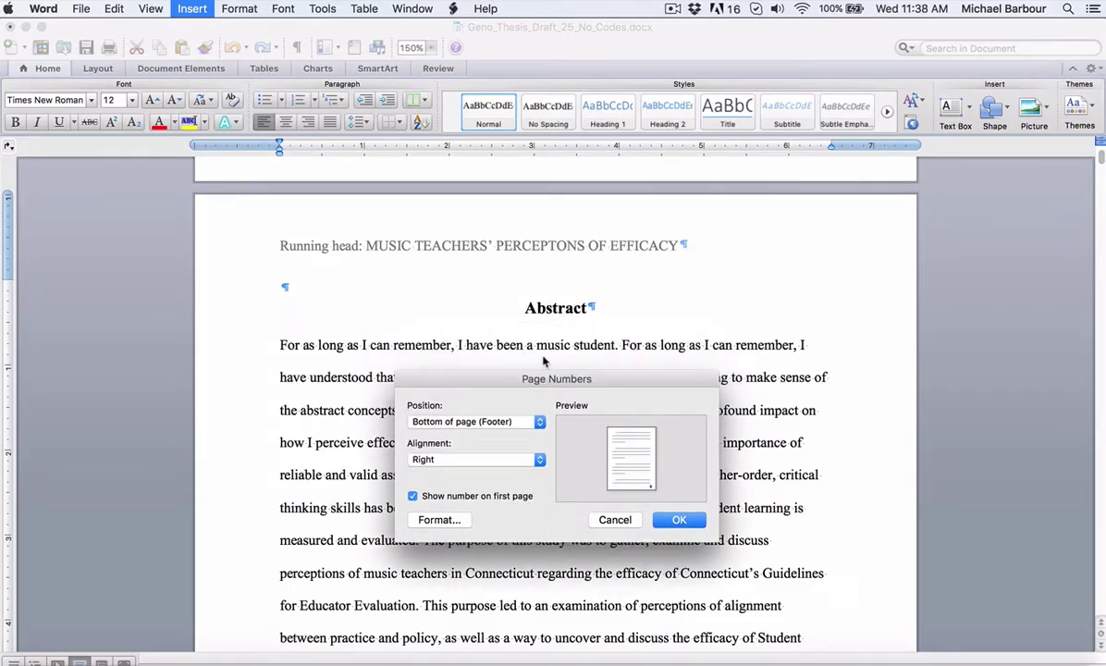
left_click_drag(508, 371, 490, 202)
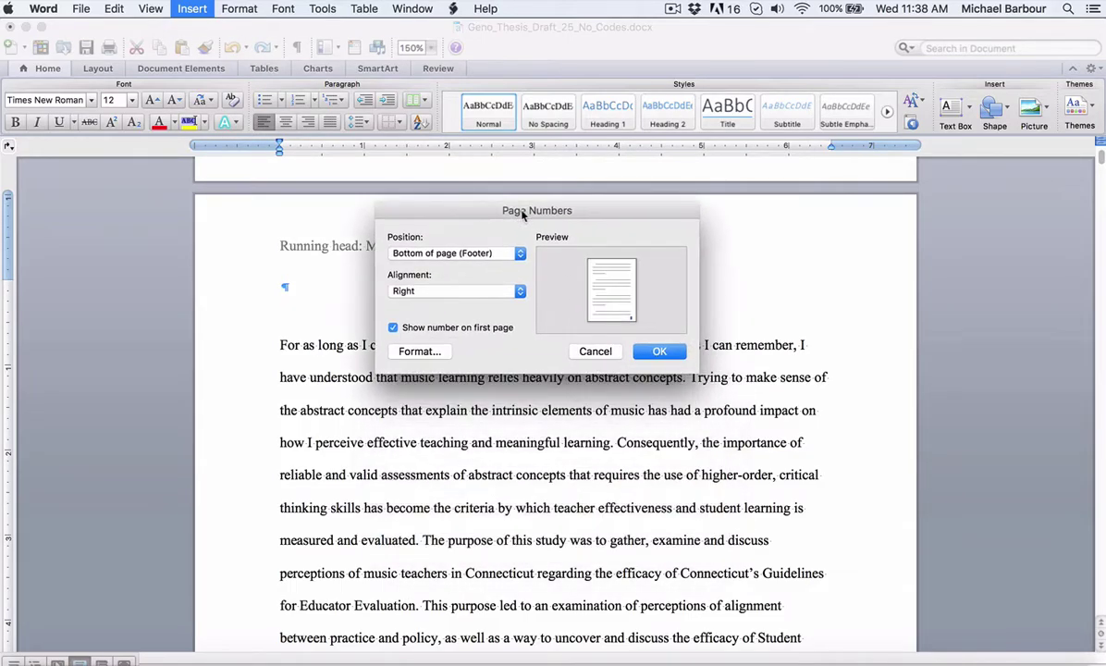
left_click(424, 351)
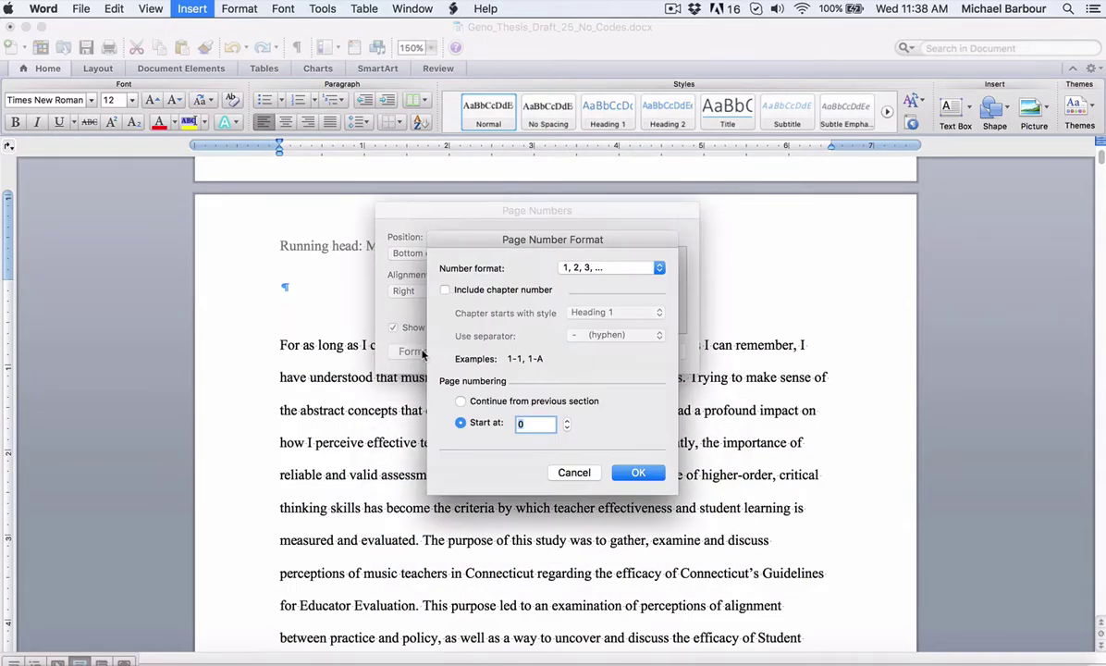
left_click(566, 422)
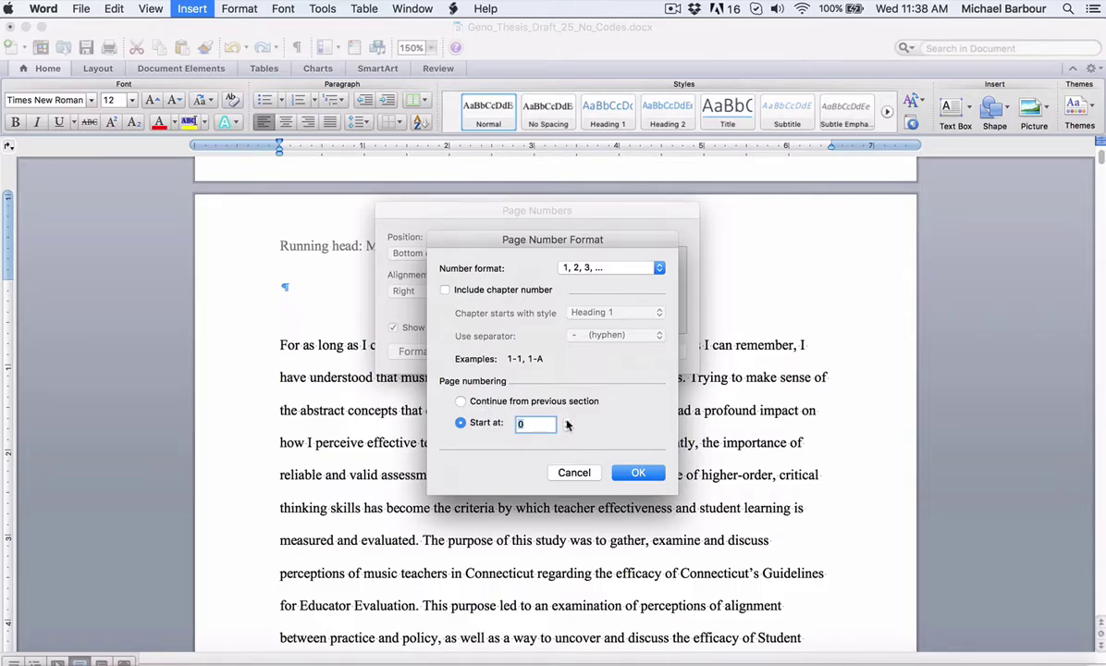
left_click(659, 268)
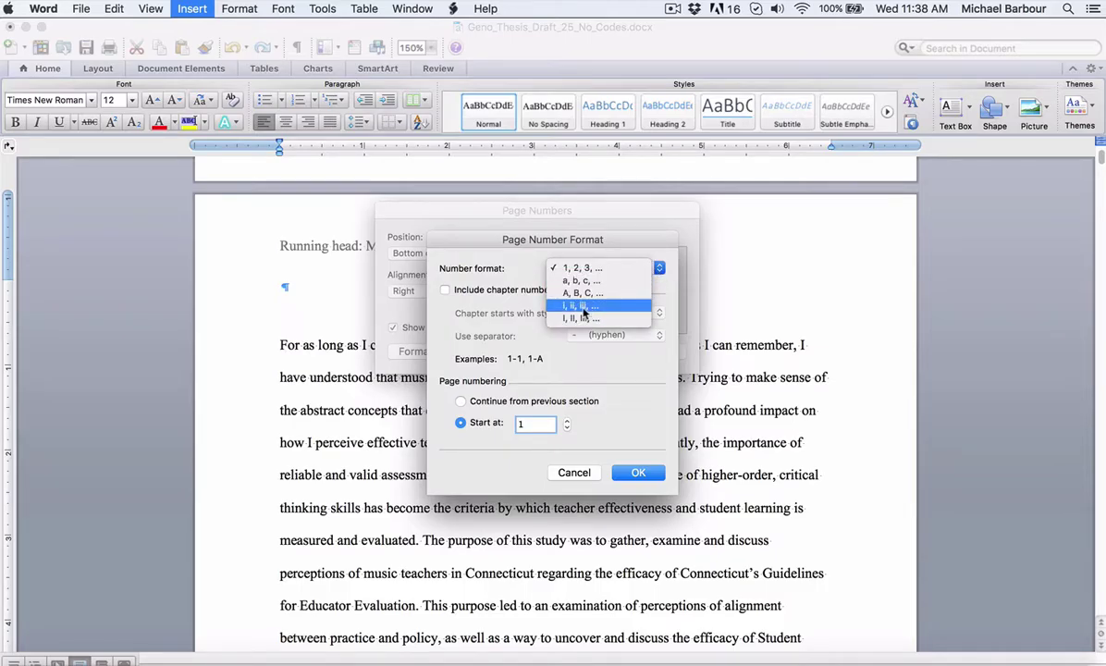
left_click(583, 307)
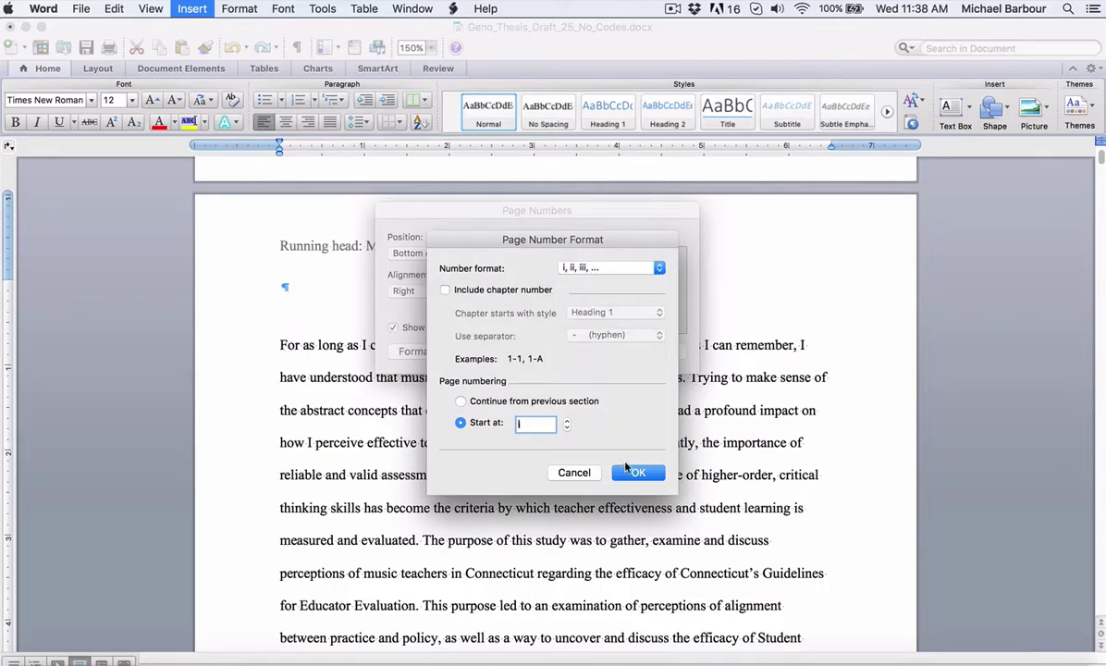
left_click(637, 475)
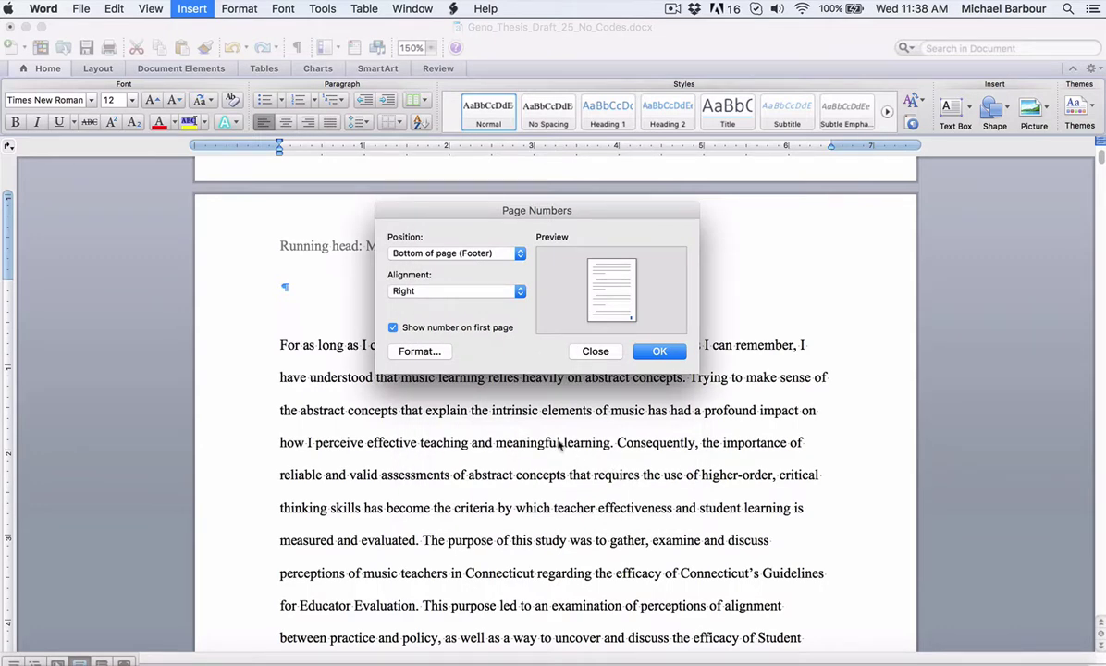
left_click(660, 352)
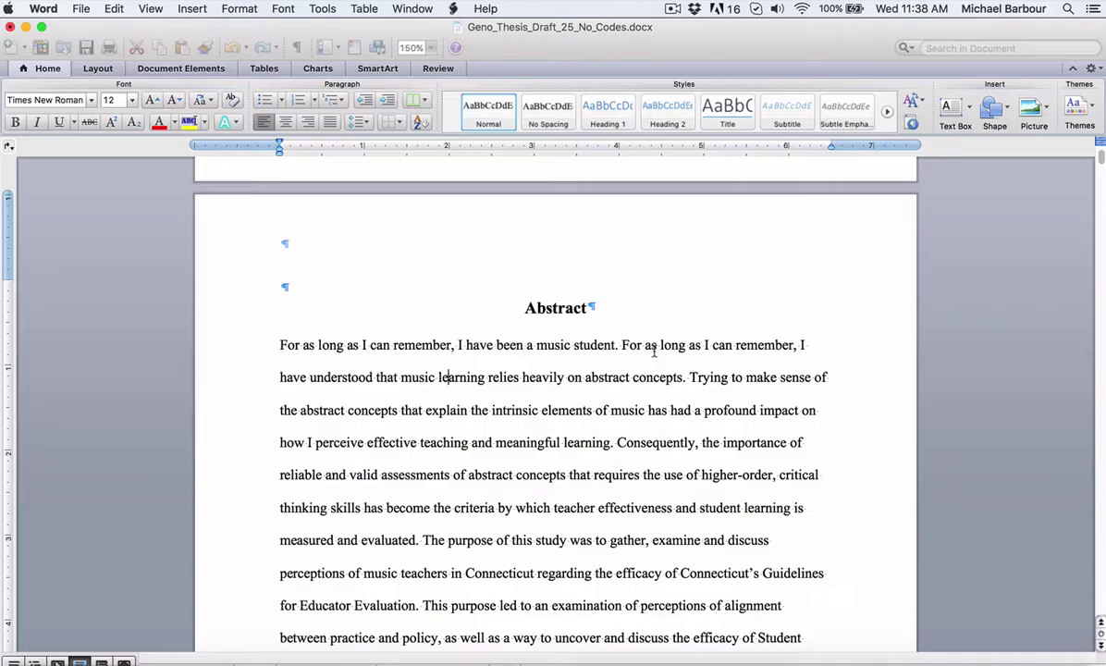
Scroll past front-matter pages i–iv and click into Chapter 1: Introduction's first paragraph.
scroll(662, 421, "up", 15)
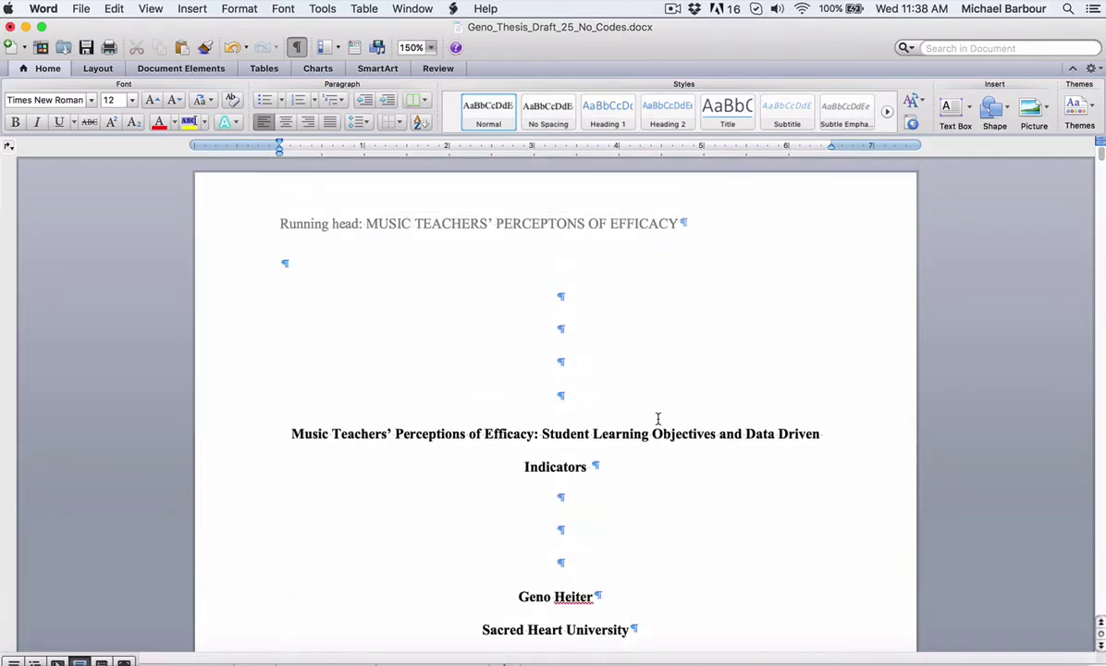
scroll(657, 418, "down", 5)
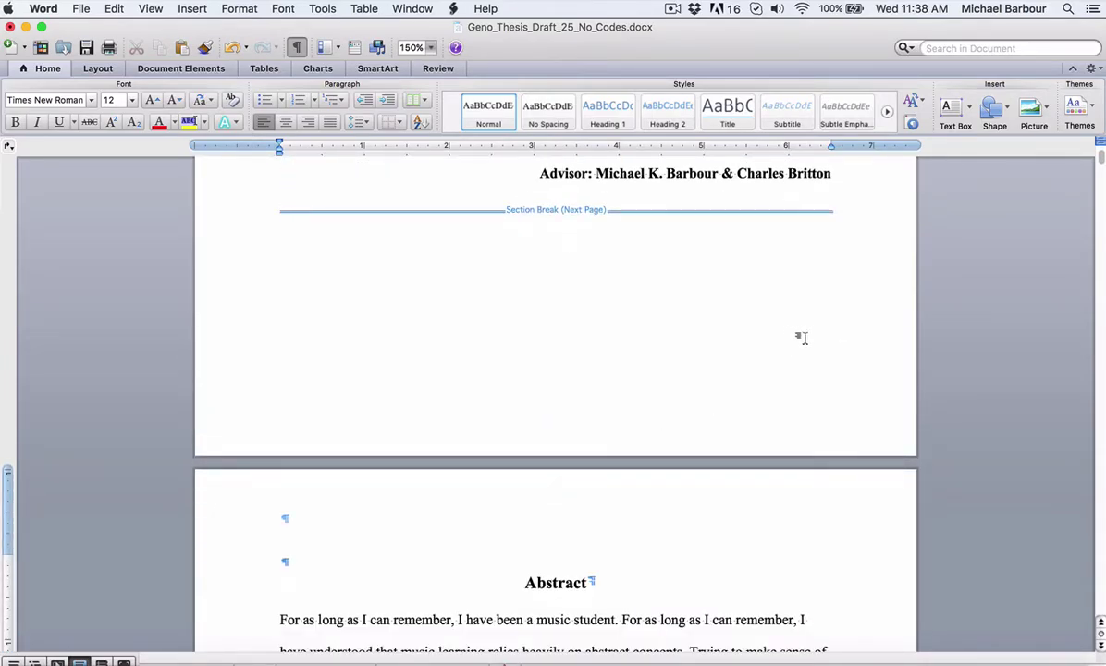
scroll(797, 337, "down", 3)
scroll(765, 353, "down", 10)
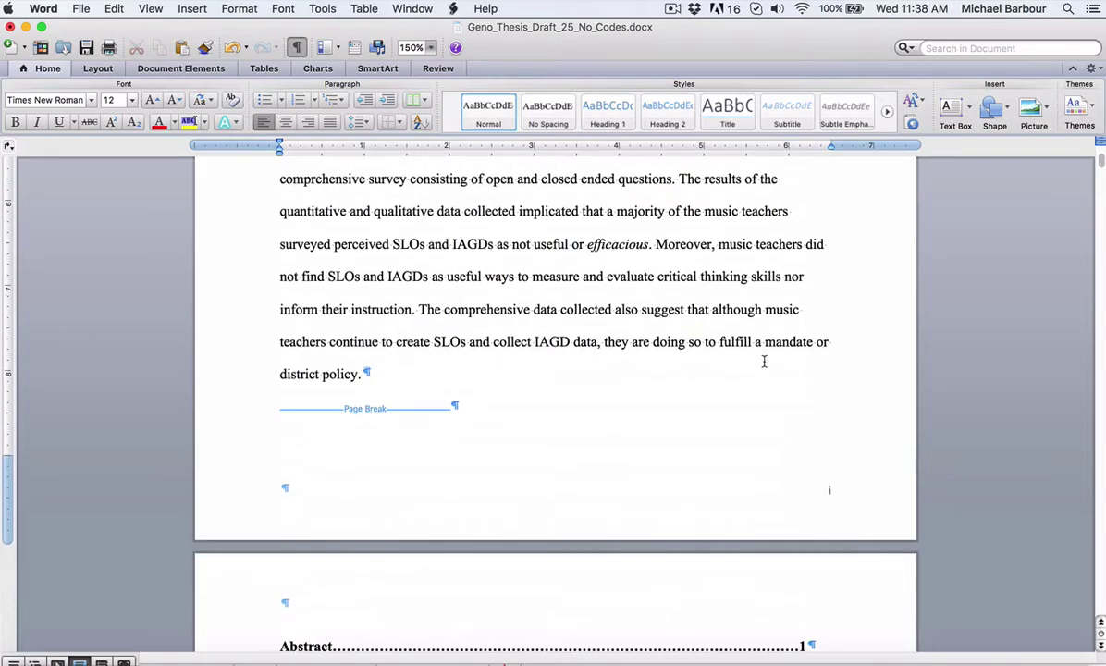
scroll(827, 491, "down", 15)
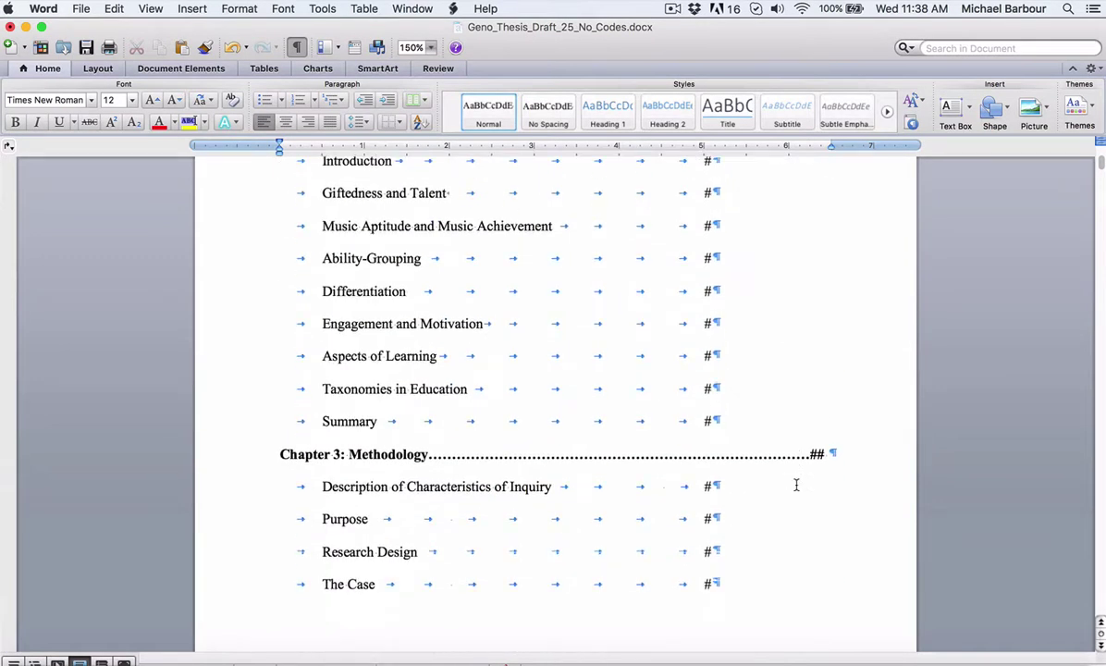
scroll(815, 455, "down", 15)
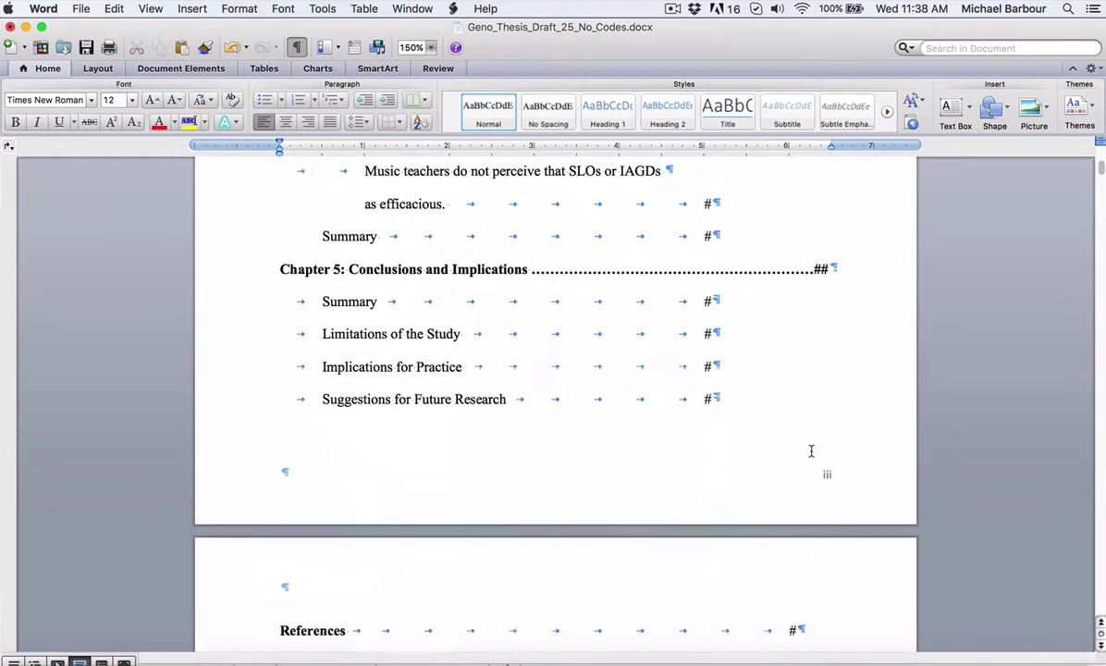
scroll(817, 459, "down", 15)
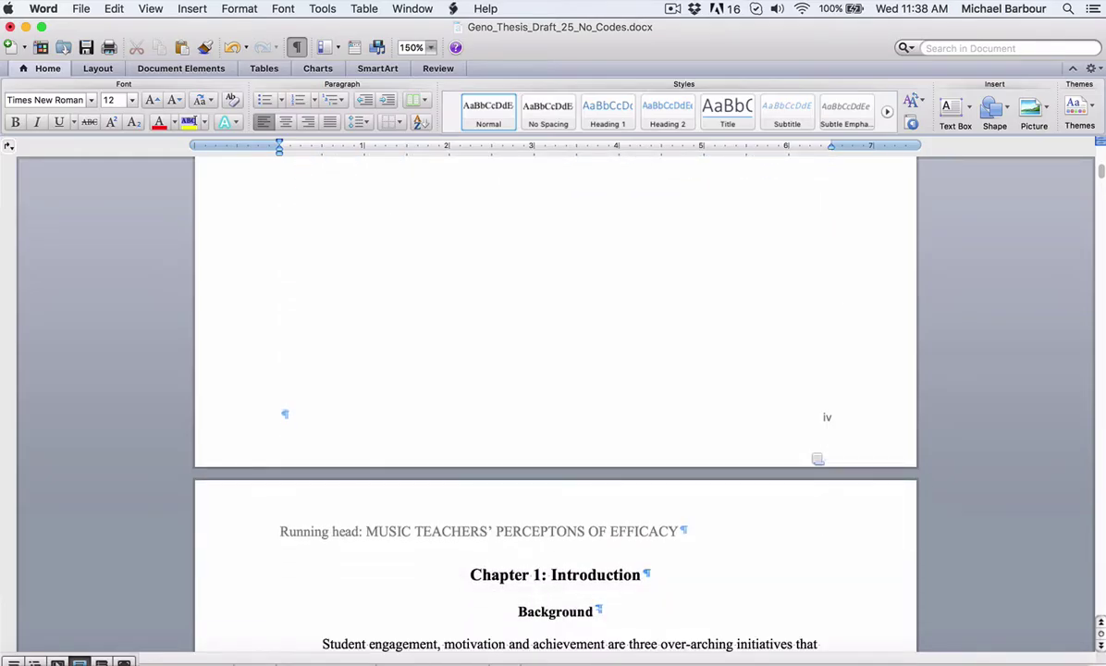
scroll(818, 460, "down", 8)
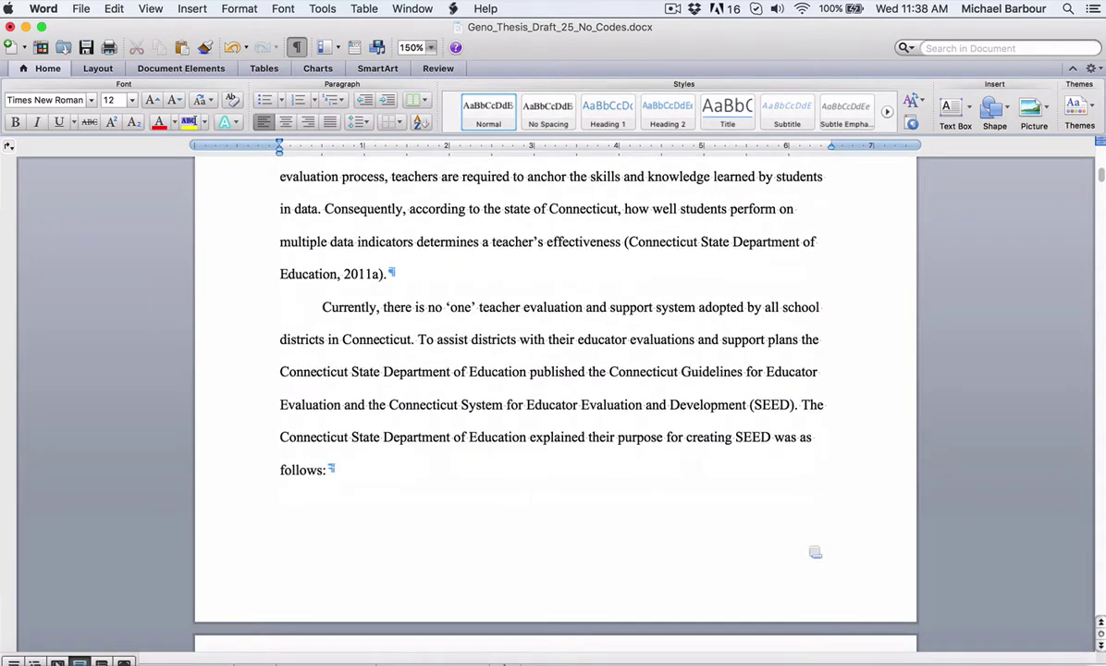
scroll(648, 453, "up", 10)
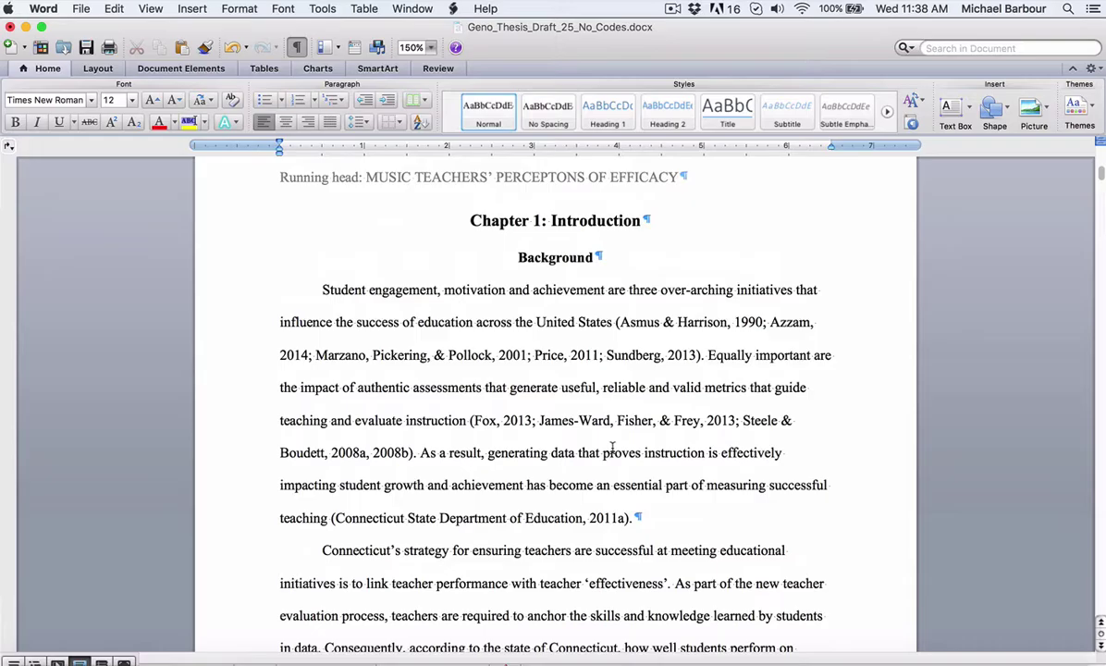
scroll(474, 333, "up", 3)
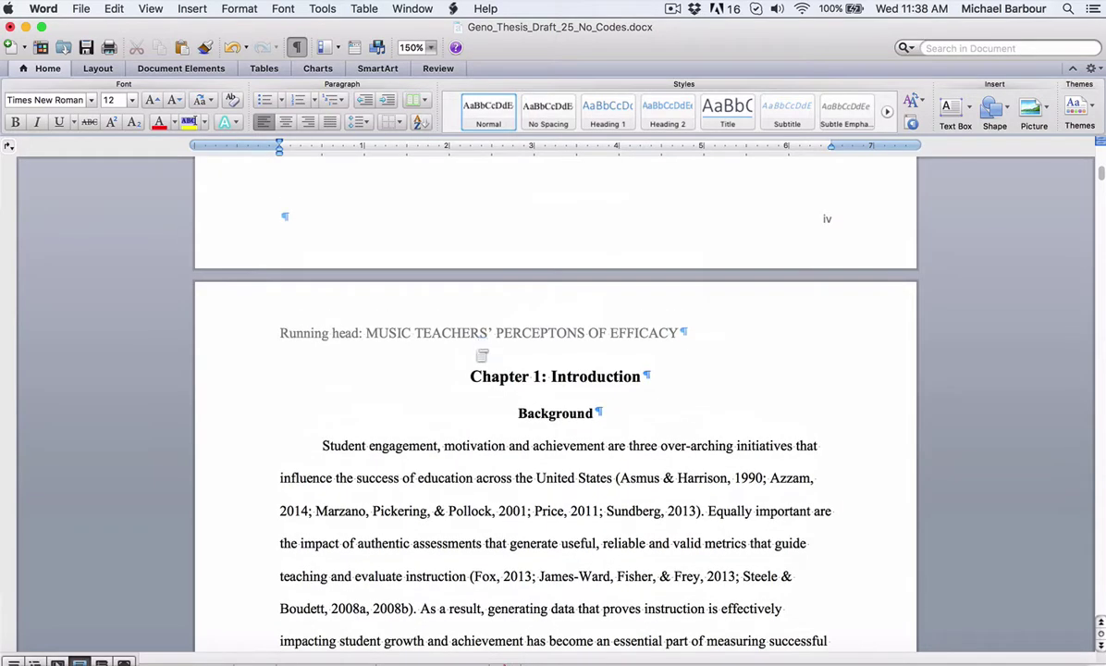
scroll(476, 342, "down", 5)
left_click(477, 350)
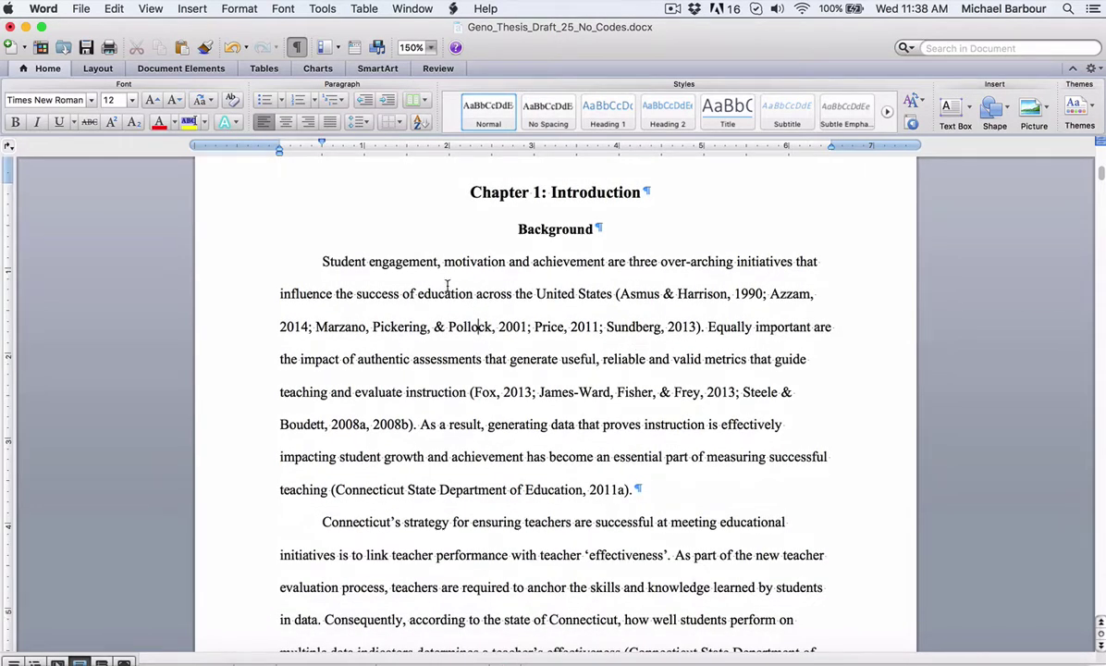
Number Chapter 1 in 1, 2, 3 style restarting at 1, including its first page.
left_click(190, 9)
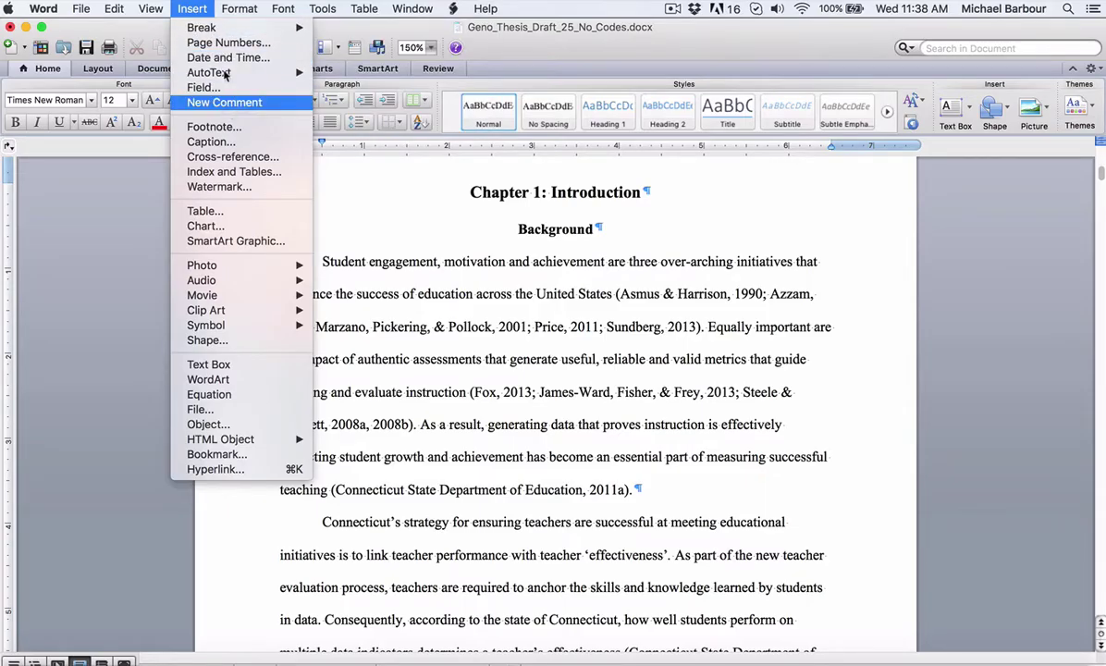
left_click(222, 44)
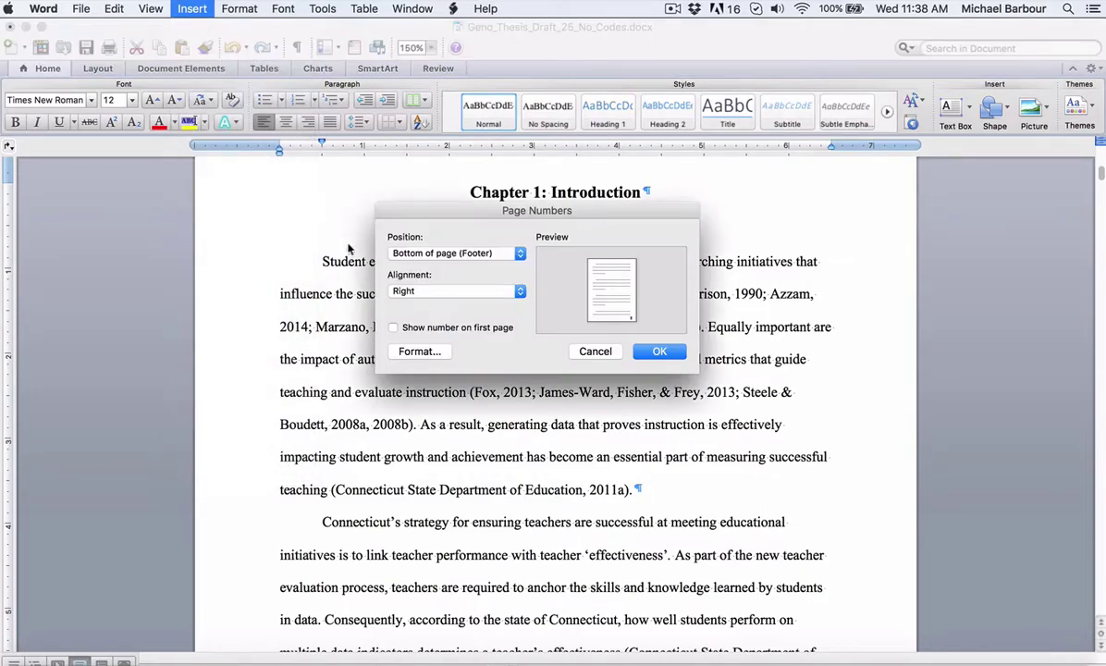
left_click(403, 331)
left_click(421, 355)
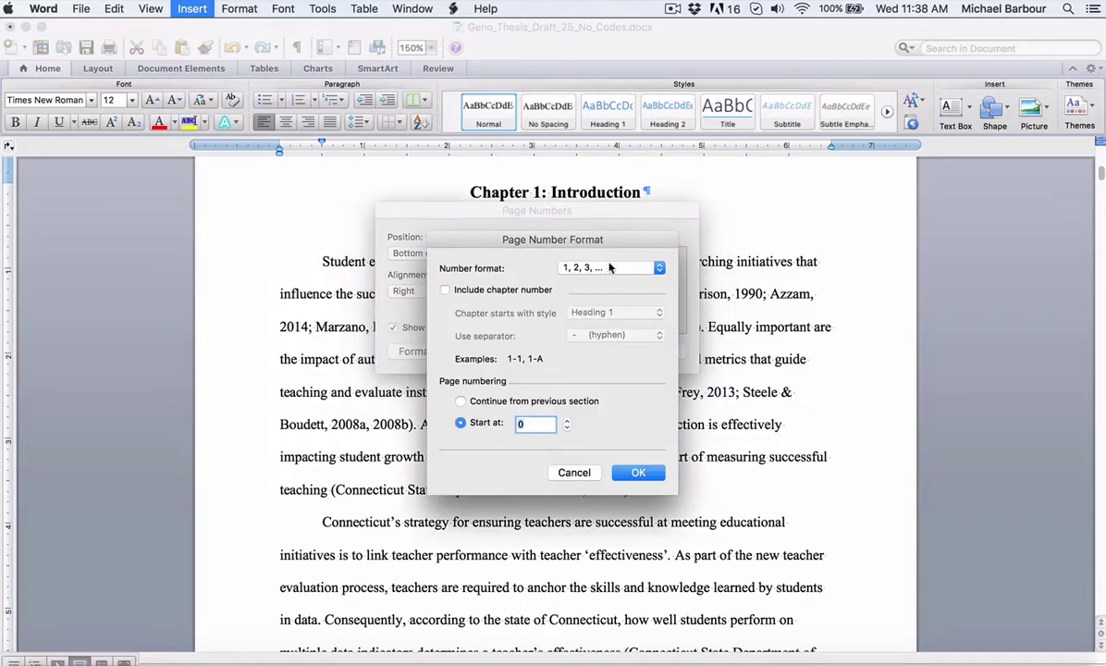
left_click(613, 268)
left_click(589, 268)
left_click(639, 471)
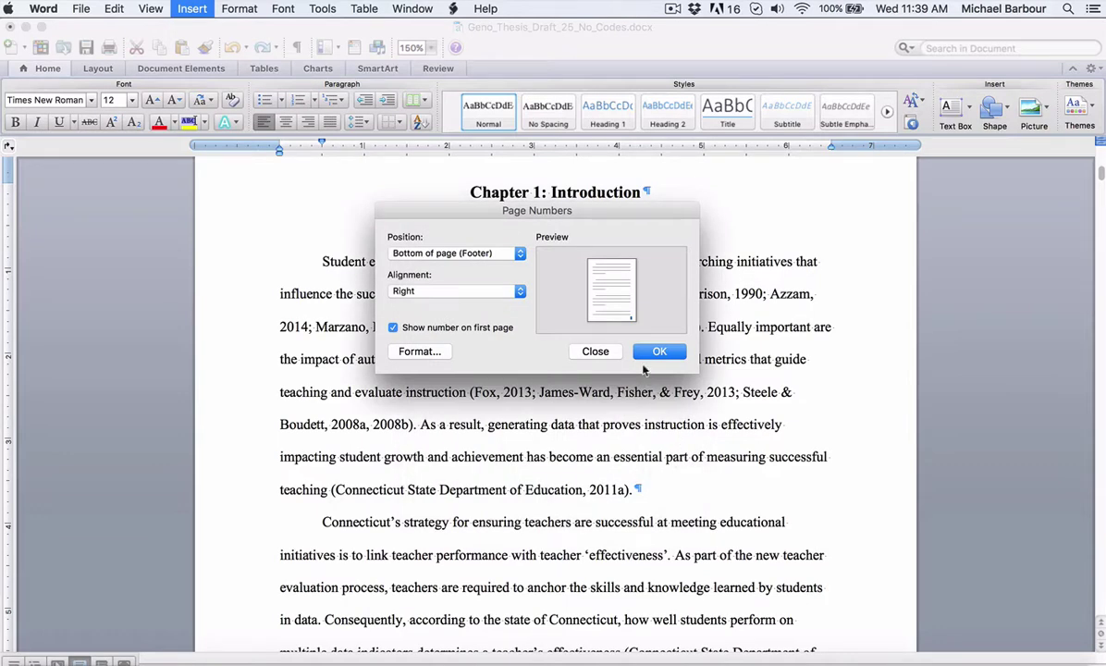
left_click(656, 352)
scroll(638, 388, "down", 10)
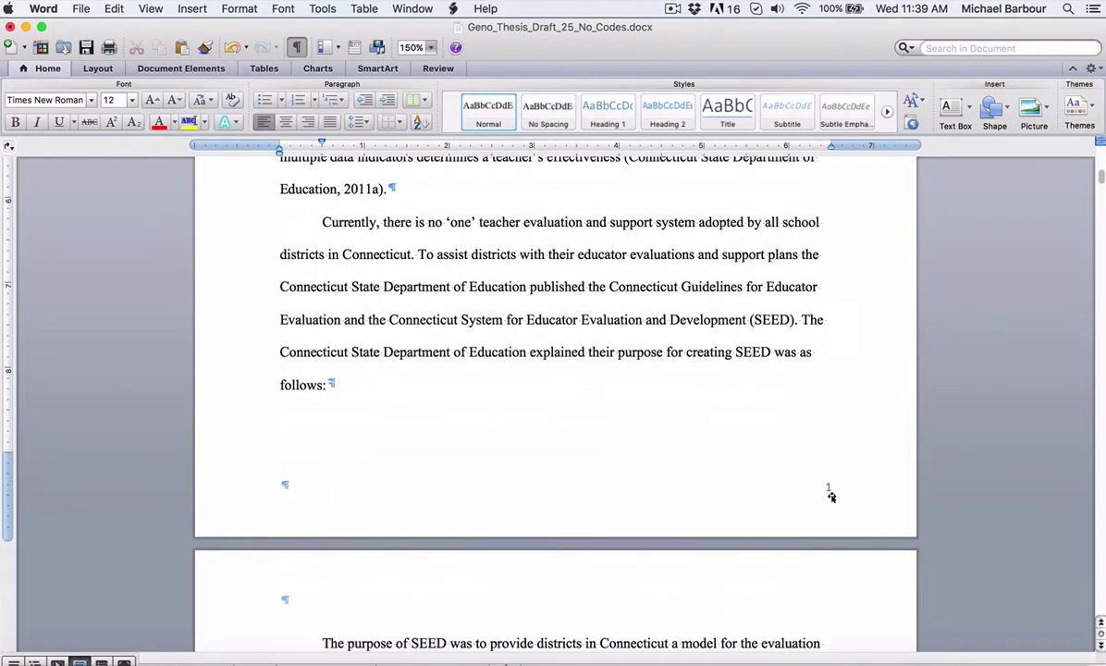
scroll(842, 485, "up", 10)
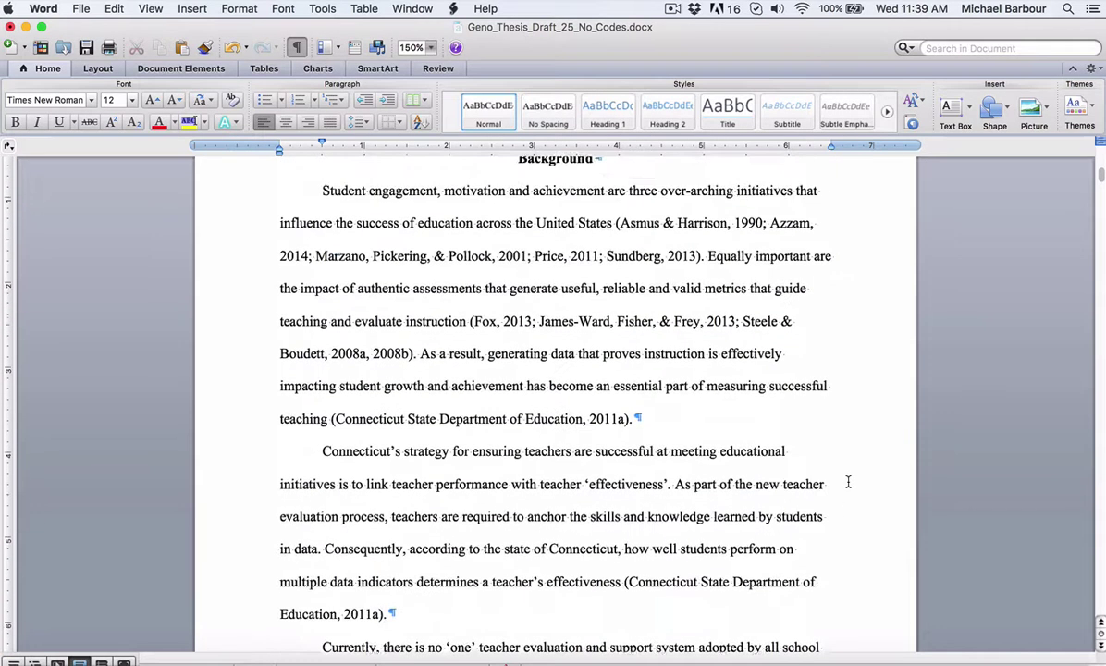
scroll(847, 478, "up", 3)
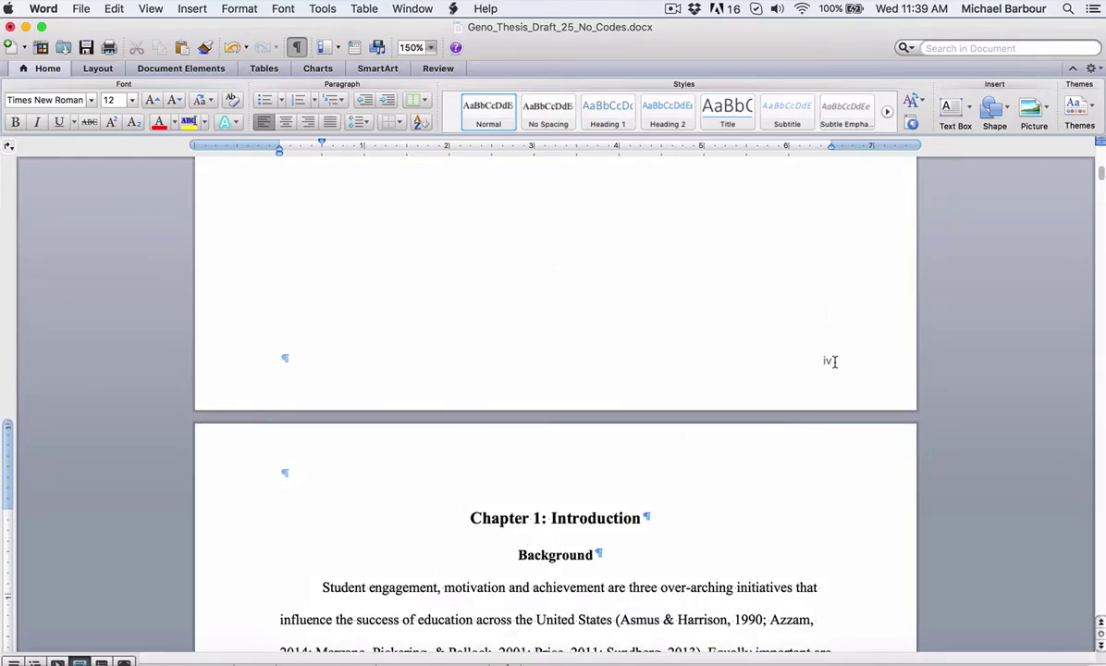
scroll(832, 363, "up", 15)
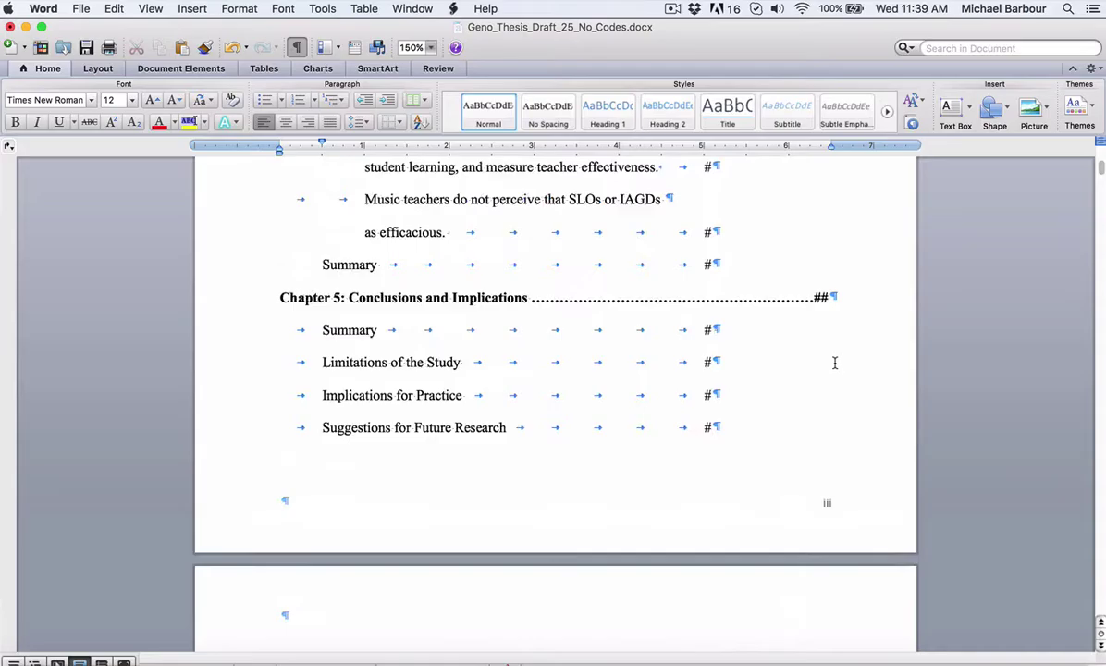
scroll(835, 363, "up", 20)
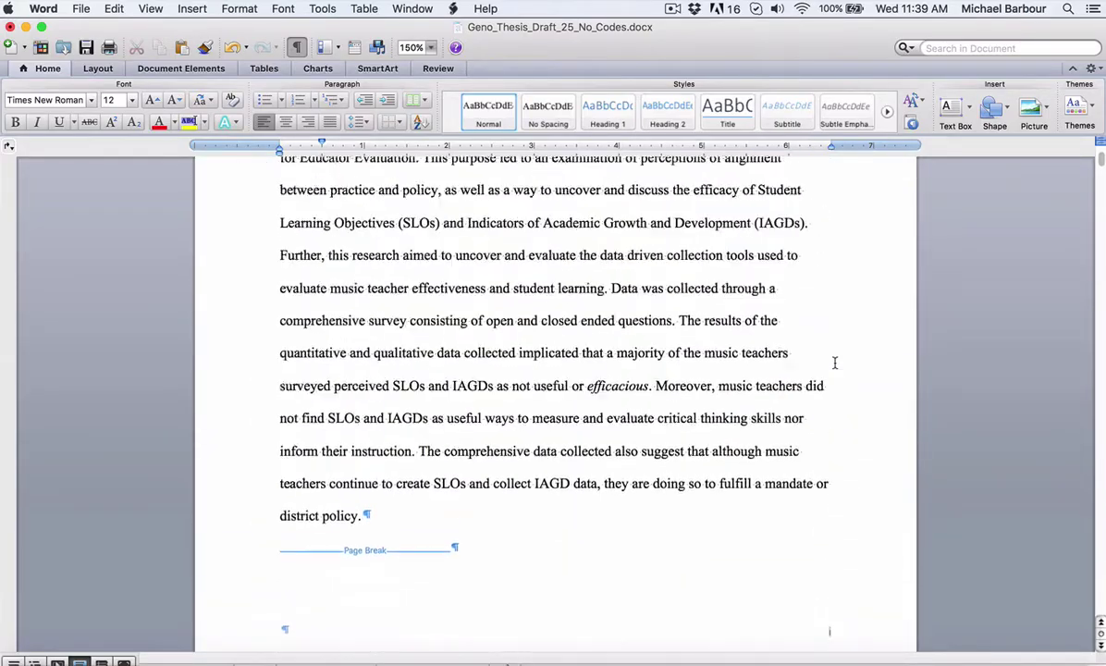
scroll(835, 363, "up", 20)
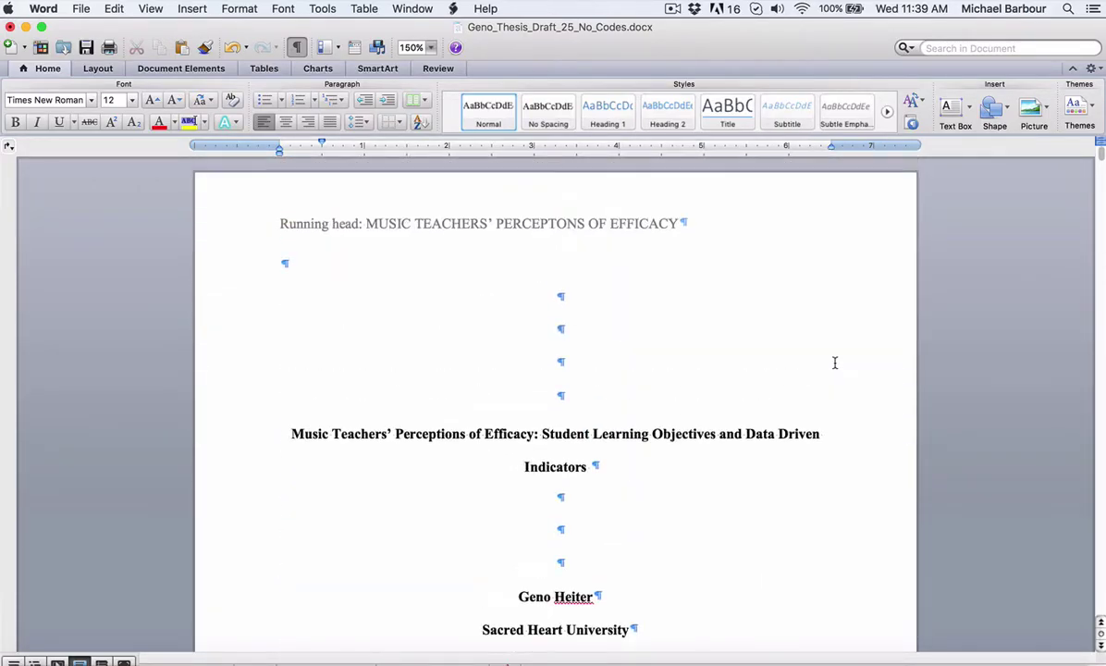
scroll(835, 362, "down", 10)
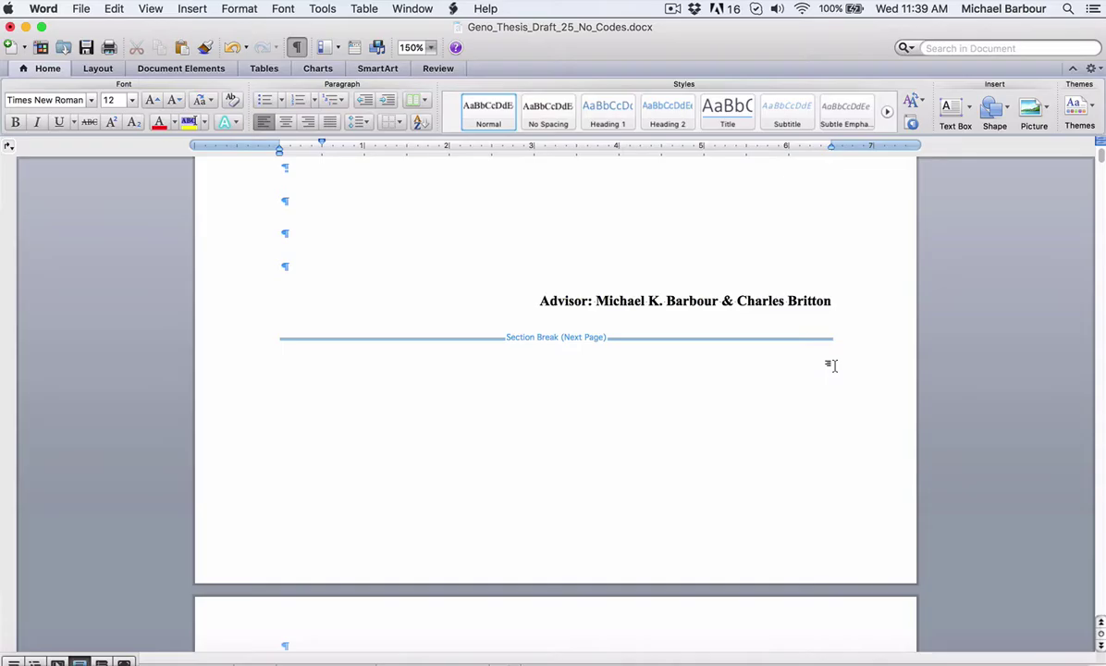
scroll(832, 365, "down", 10)
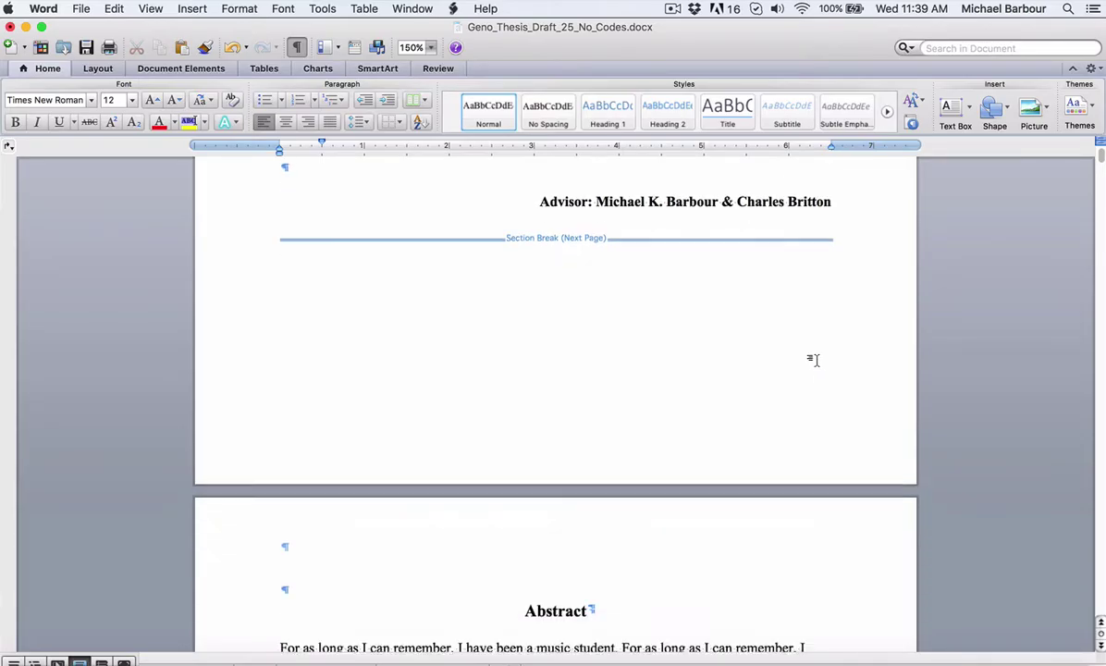
scroll(789, 350, "down", 4)
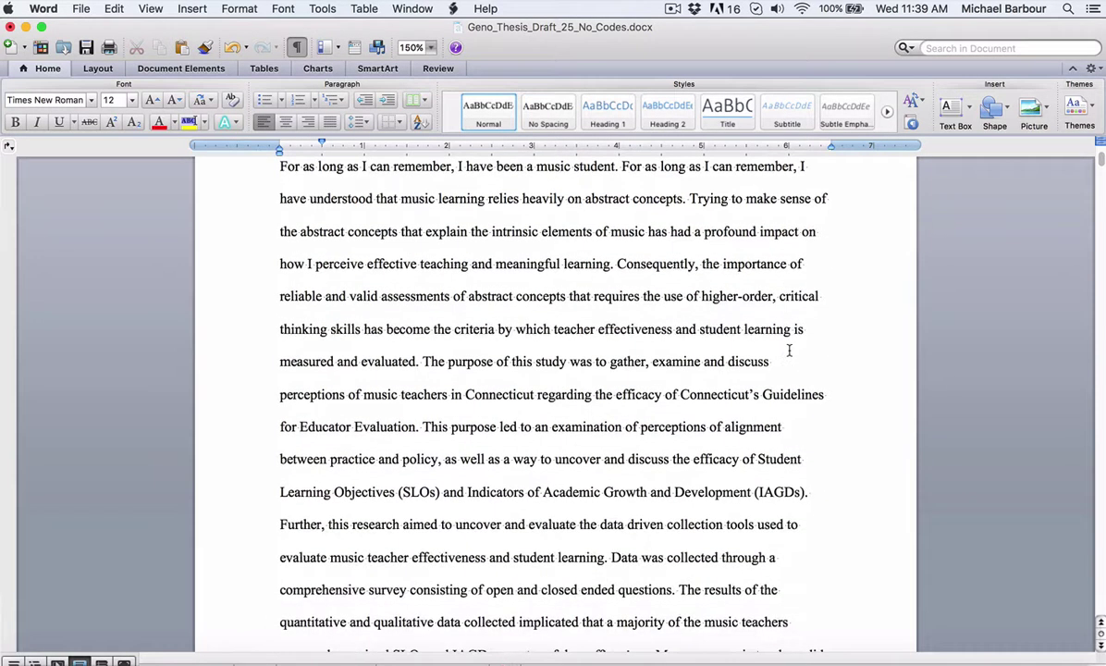
scroll(789, 350, "down", 5)
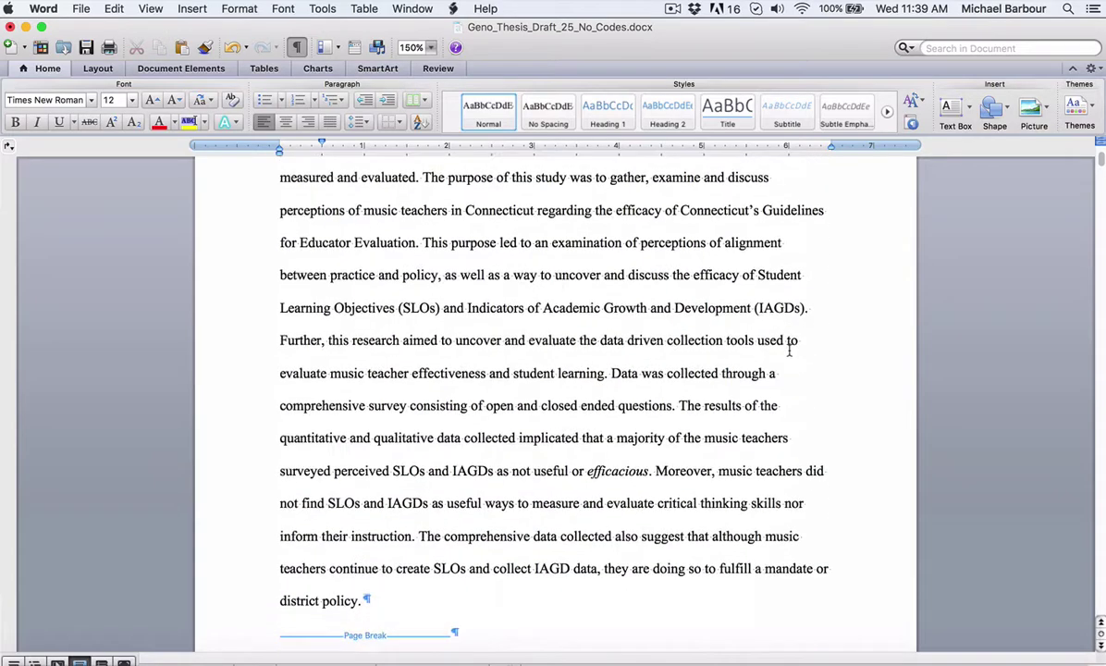
scroll(788, 350, "down", 5)
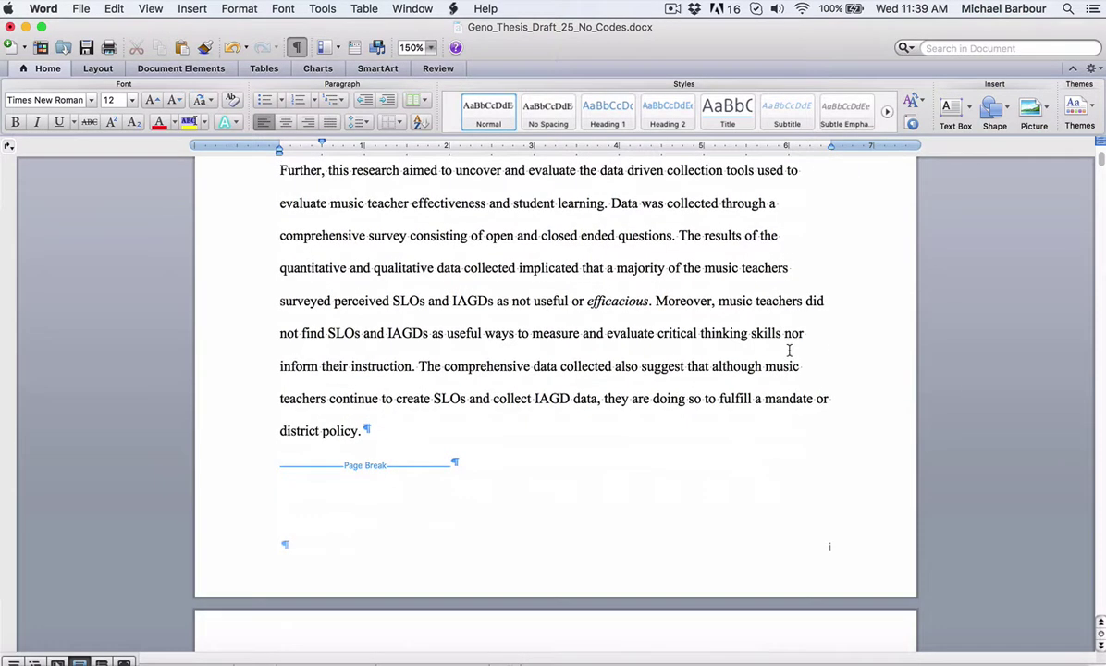